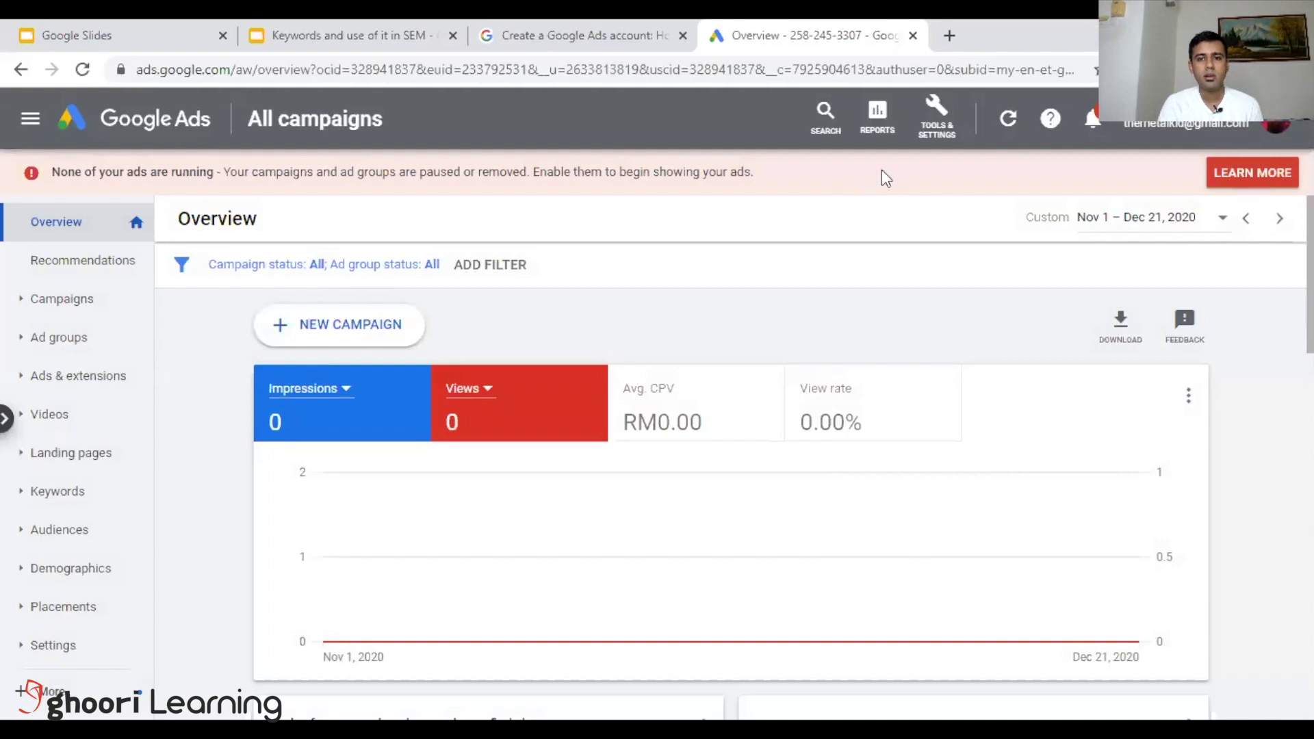
{"action": "left_click", "coordinate": [957, 137]}
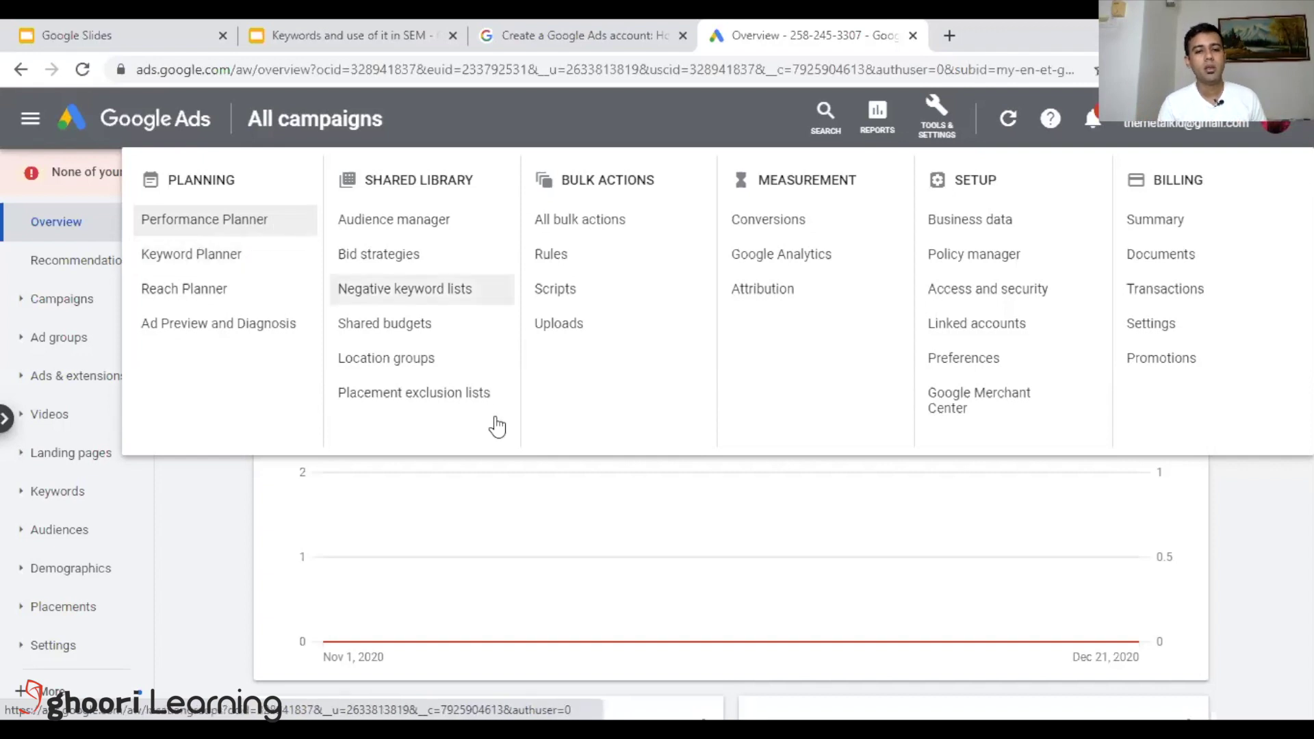
{"action": "left_click", "coordinate": [531, 504]}
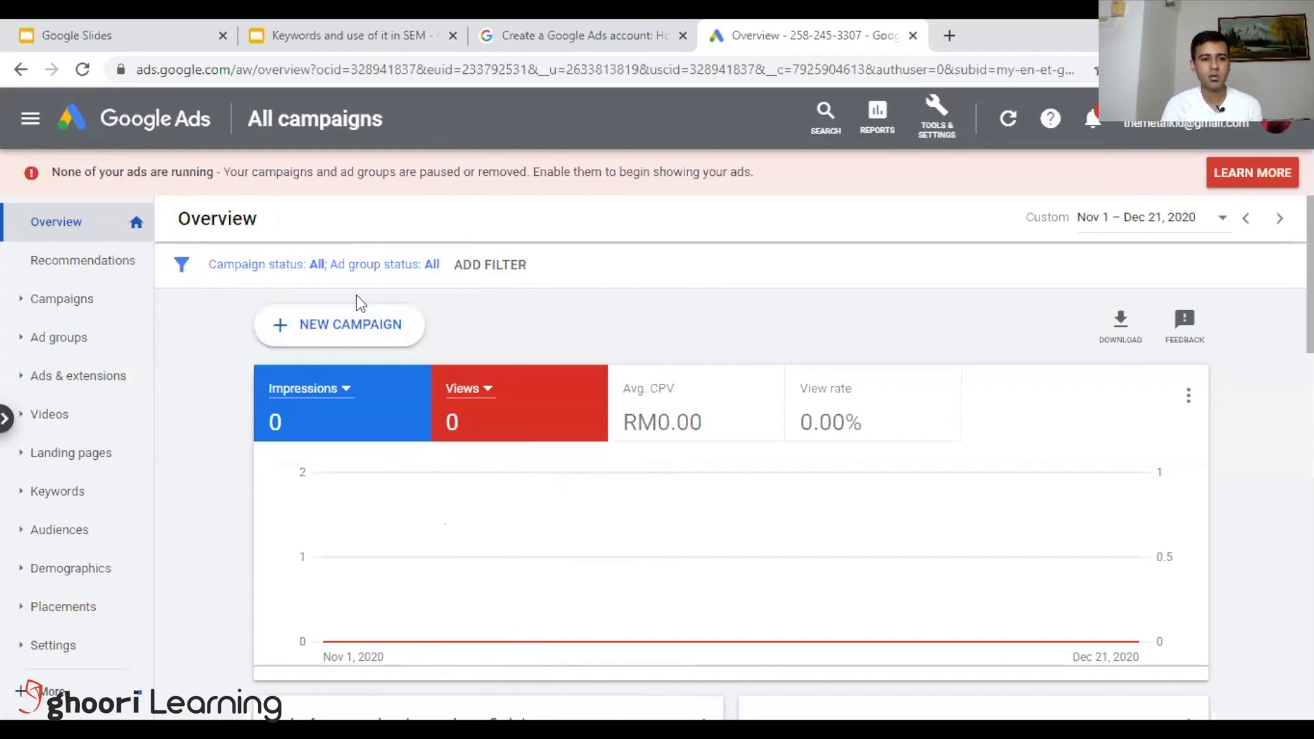
Start a new campaign using the option to create it without a goal's guidance.
{"action": "left_click", "coordinate": [364, 335]}
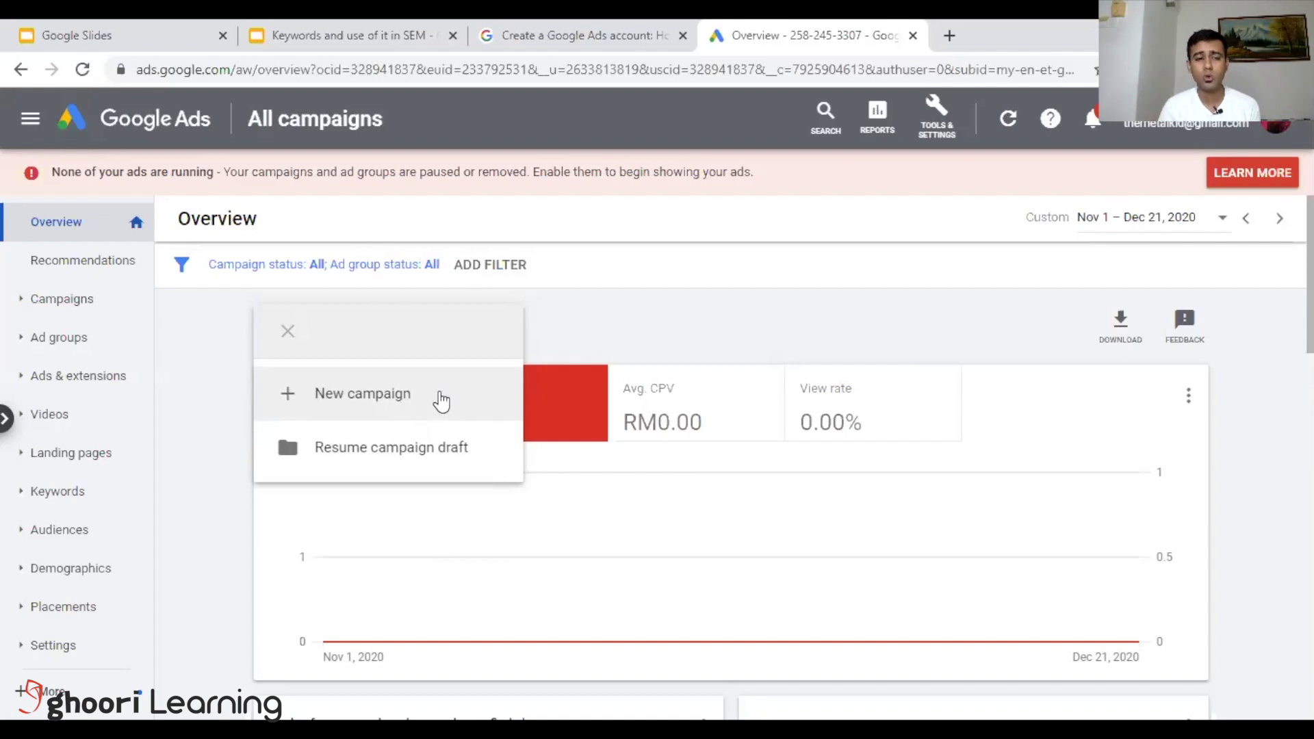
{"action": "left_click", "coordinate": [387, 404]}
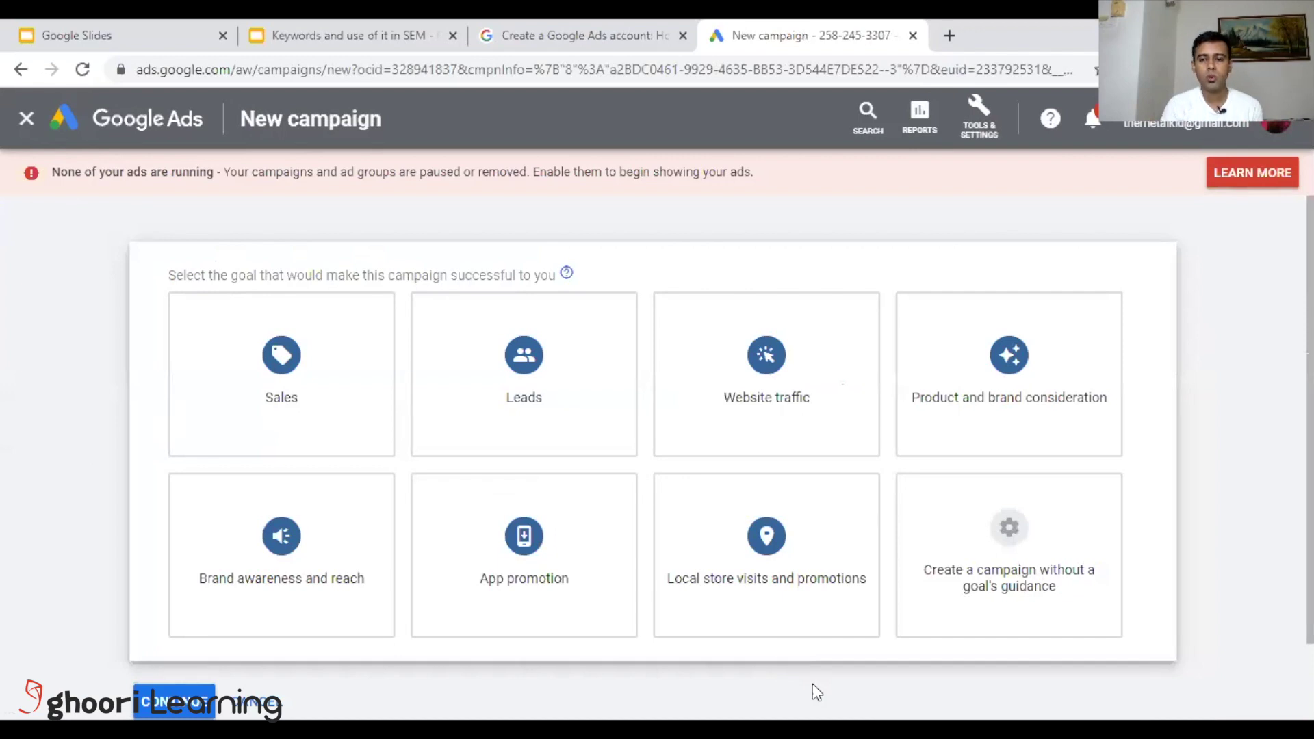
{"action": "mouse_move", "coordinate": [271, 312]}
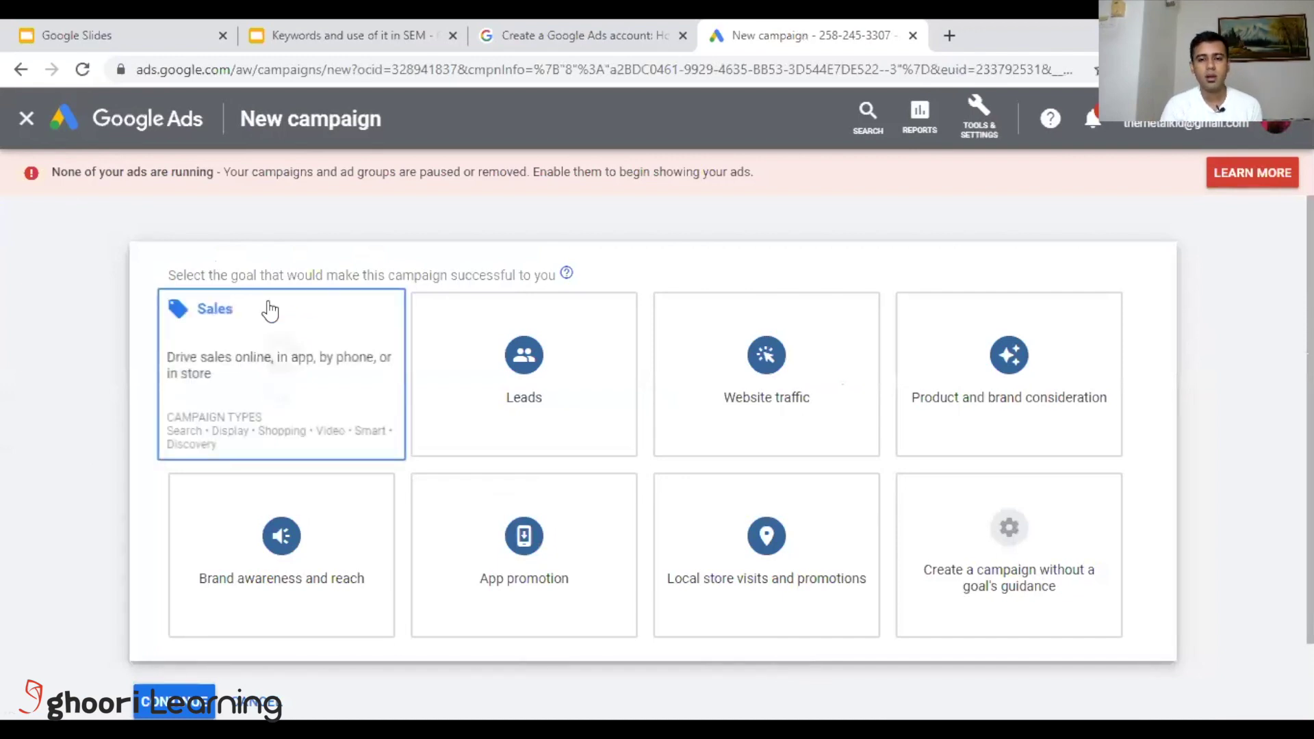
{"action": "mouse_move", "coordinate": [289, 510]}
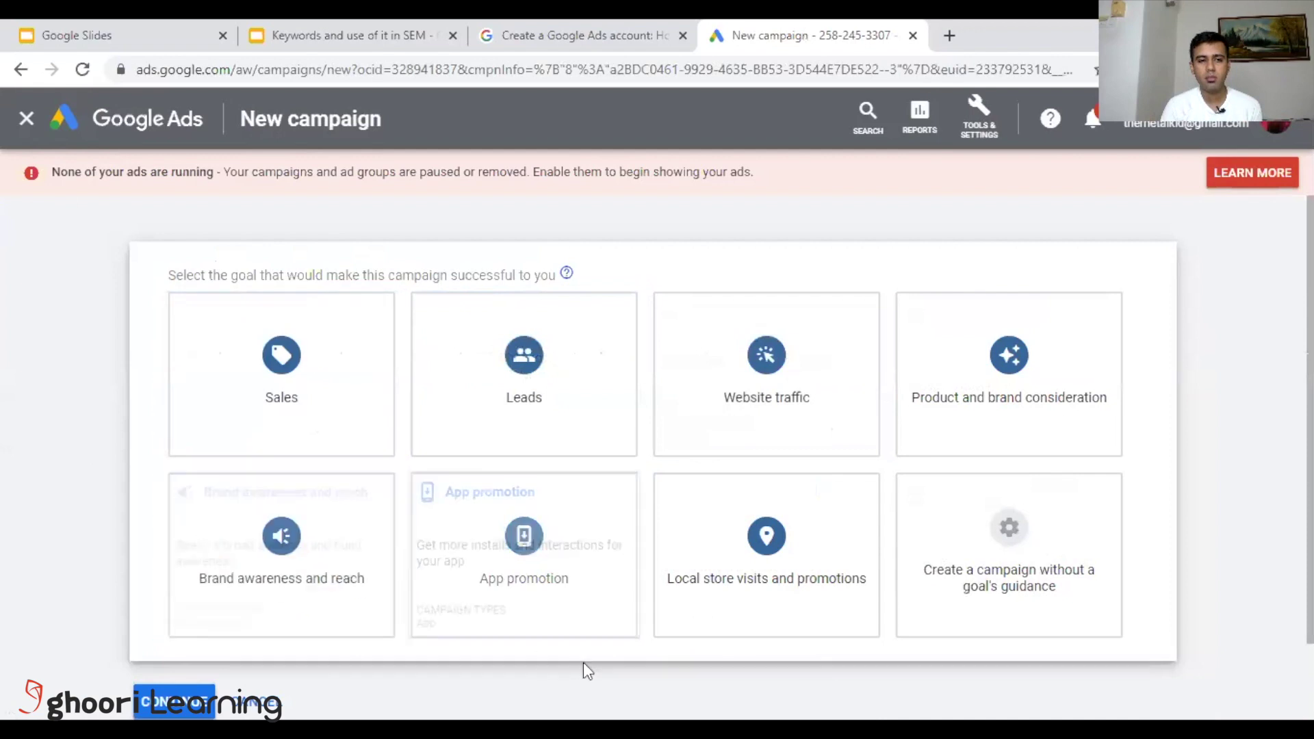
{"action": "mouse_move", "coordinate": [855, 609]}
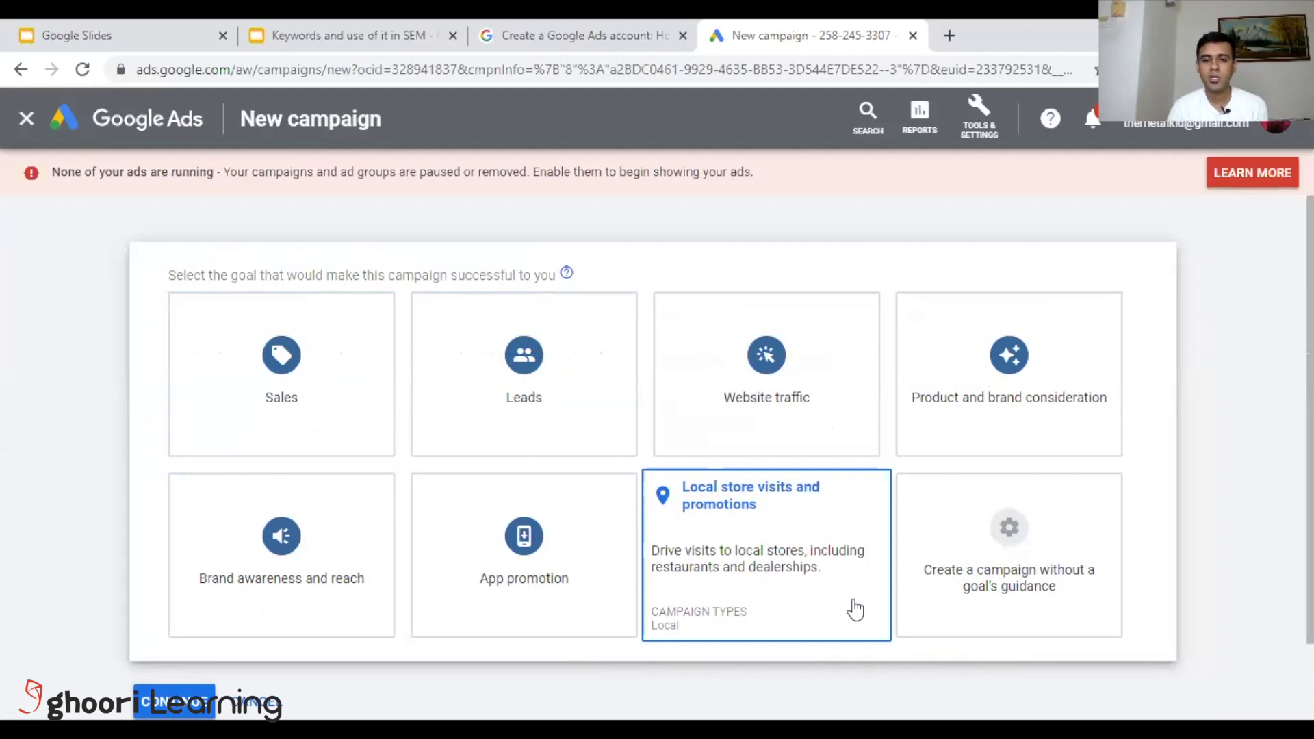
{"action": "mouse_move", "coordinate": [409, 418]}
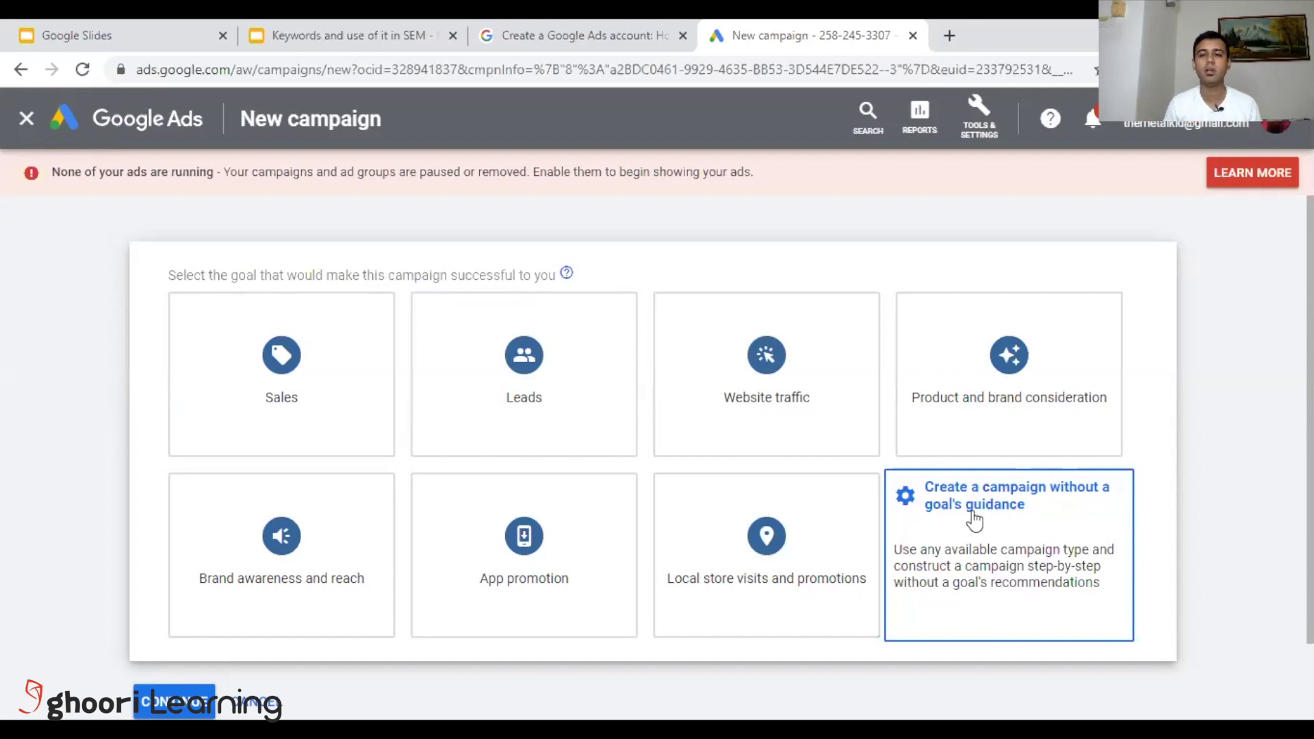
{"action": "left_click", "coordinate": [1025, 541]}
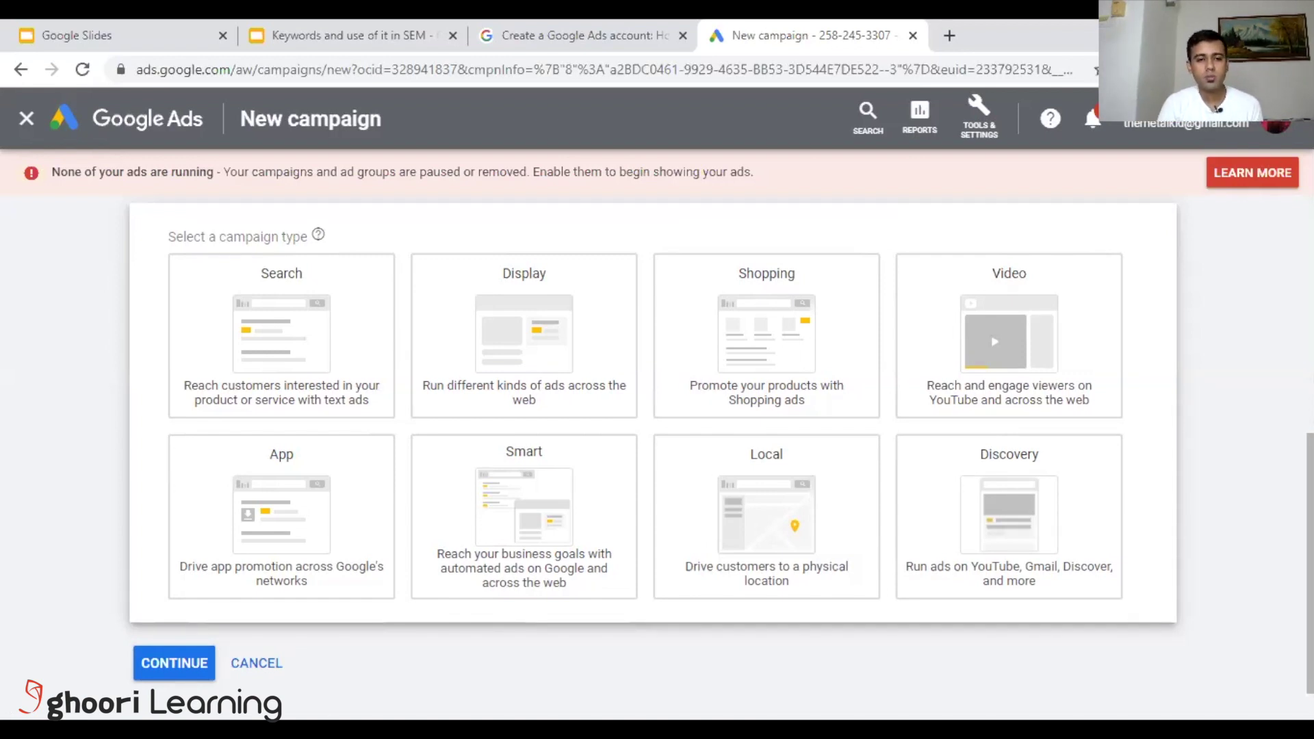
Choose the Smart campaign type with actions on your website as the desired customer action, and continue.
{"action": "left_click", "coordinate": [551, 484]}
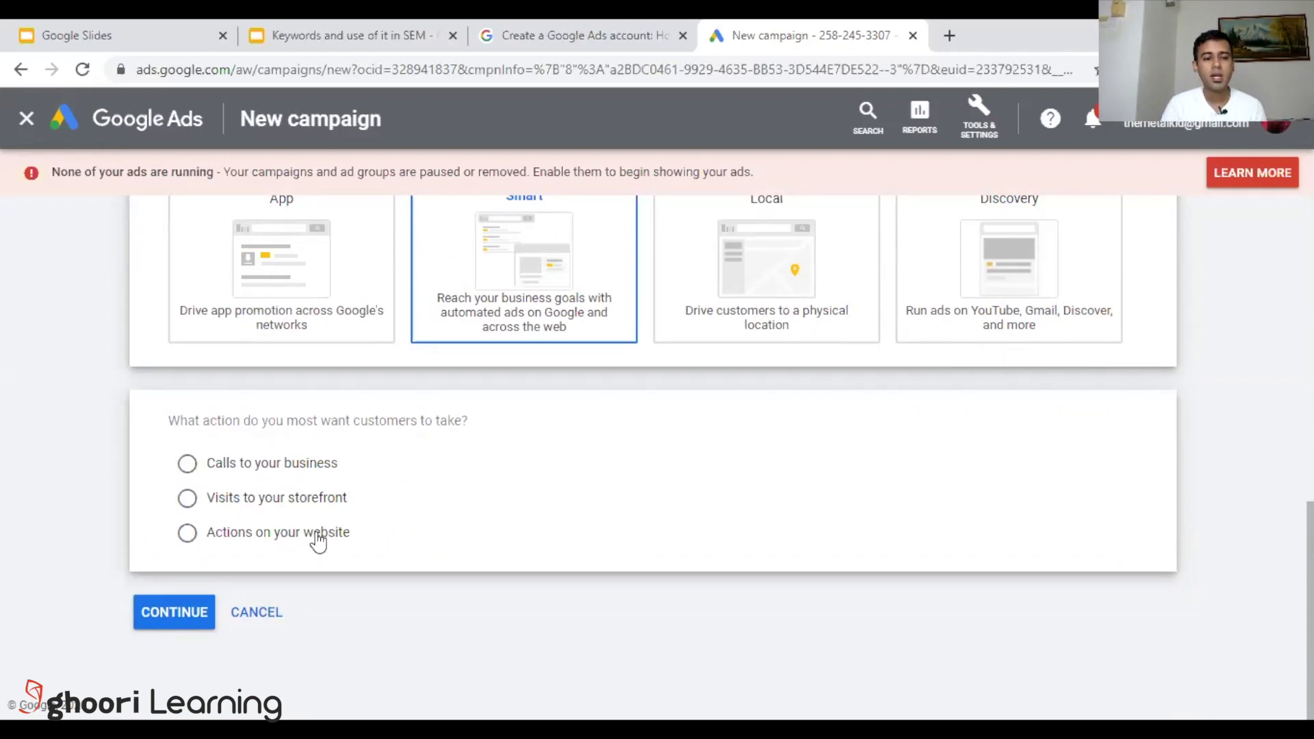
{"action": "left_click_drag", "start_coordinate": [313, 534], "coordinate": [319, 533]}
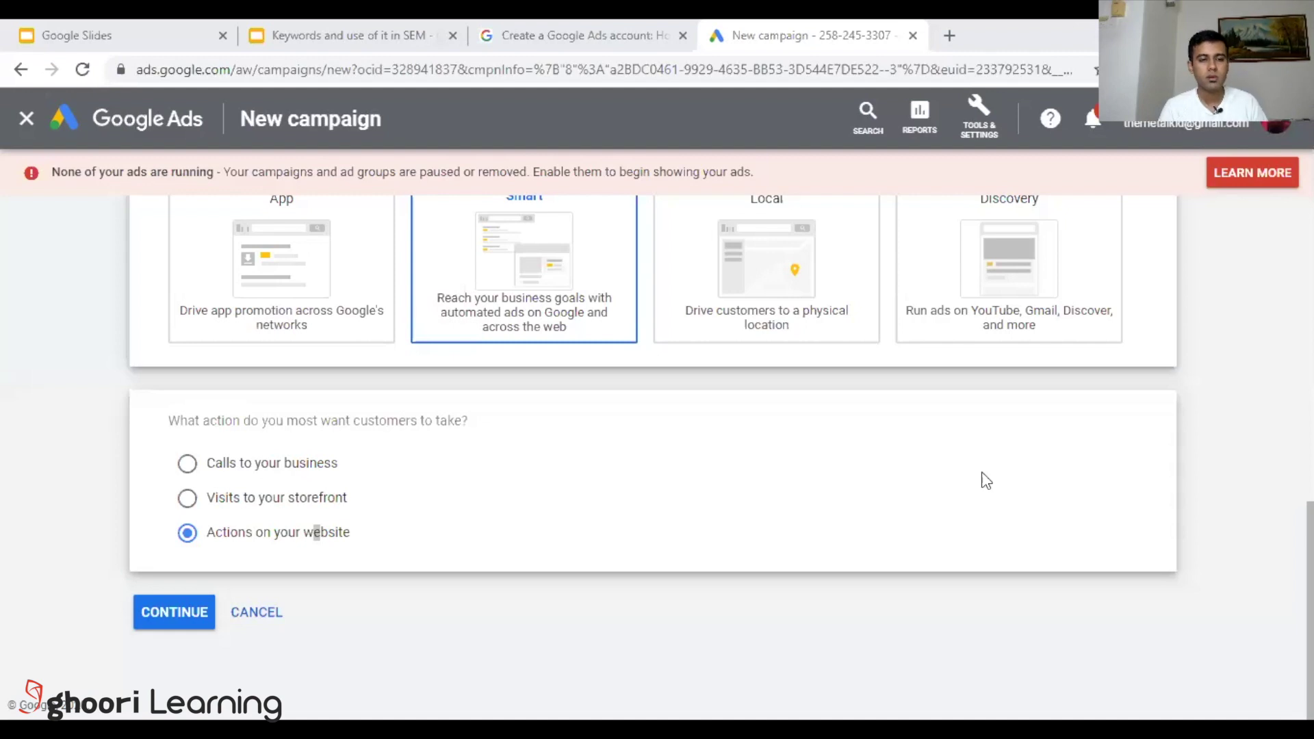
{"action": "left_click", "coordinate": [202, 616]}
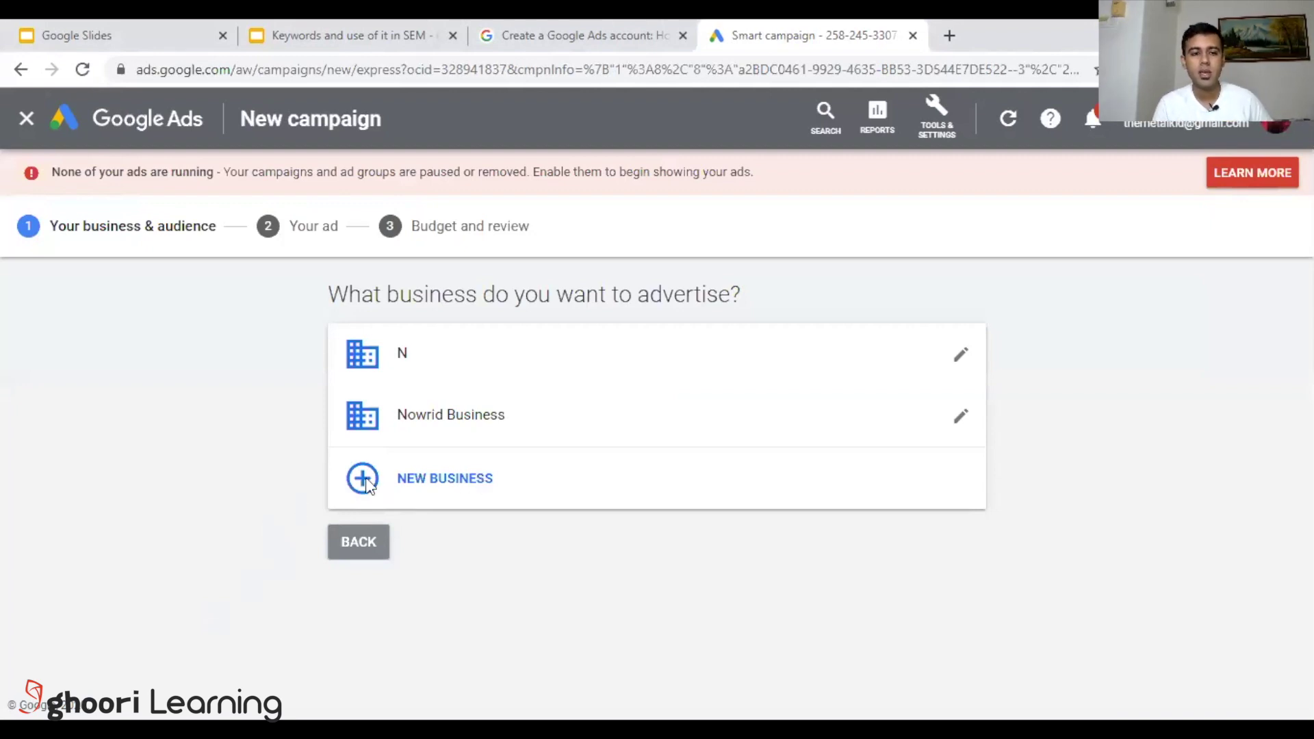
Choose the existing business N as the business to advertise.
{"action": "left_click", "coordinate": [438, 483]}
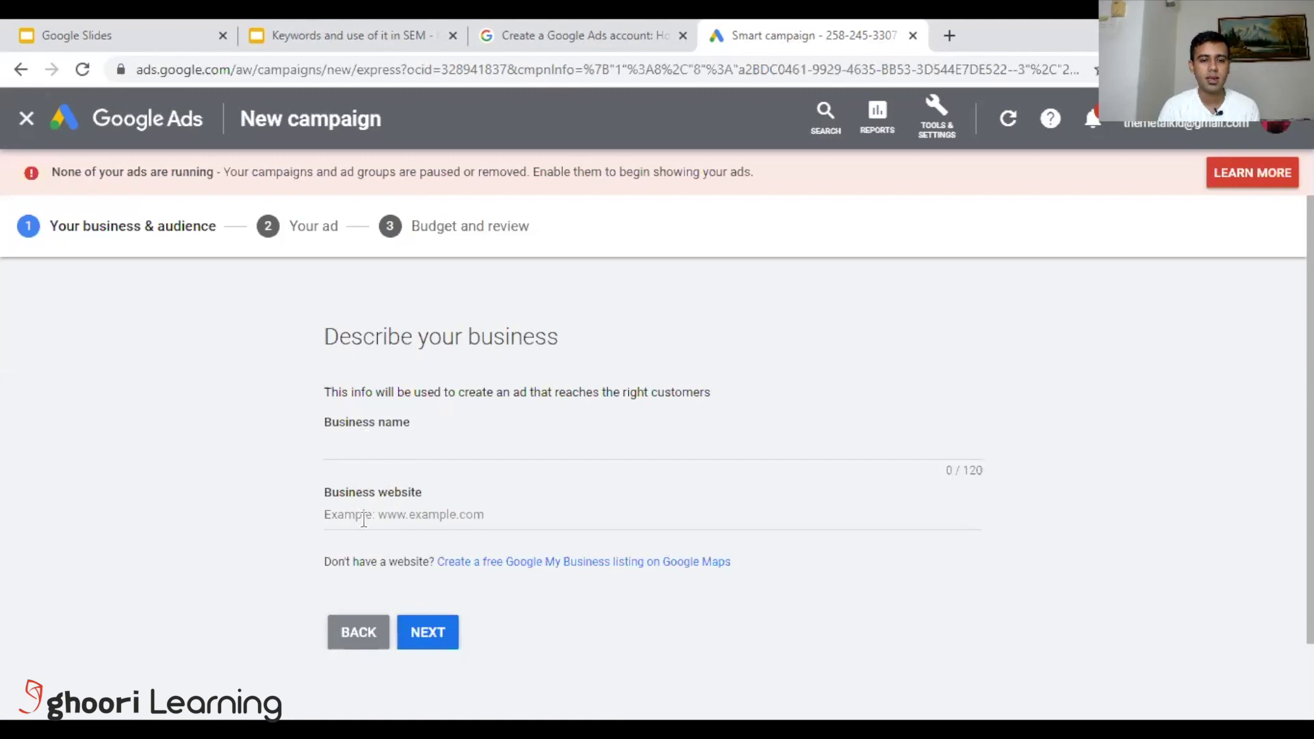
{"action": "left_click", "coordinate": [368, 643]}
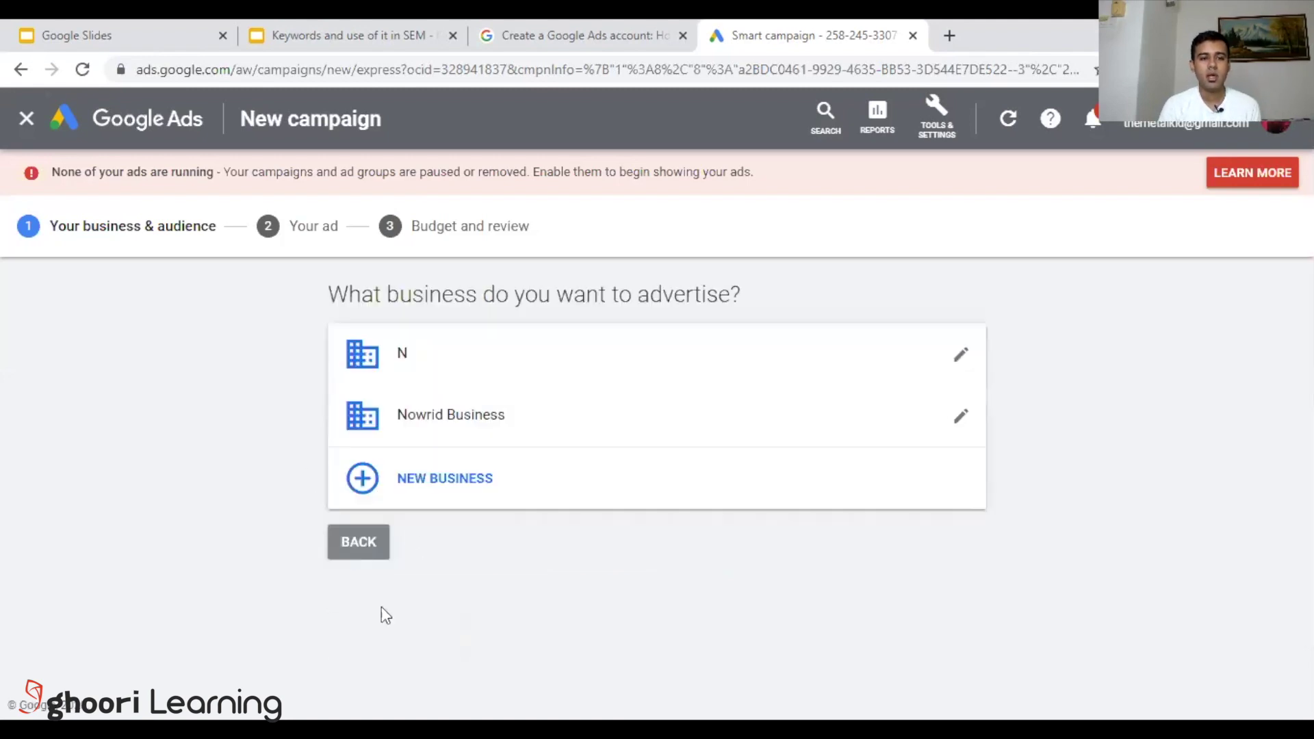
{"action": "left_click", "coordinate": [445, 358]}
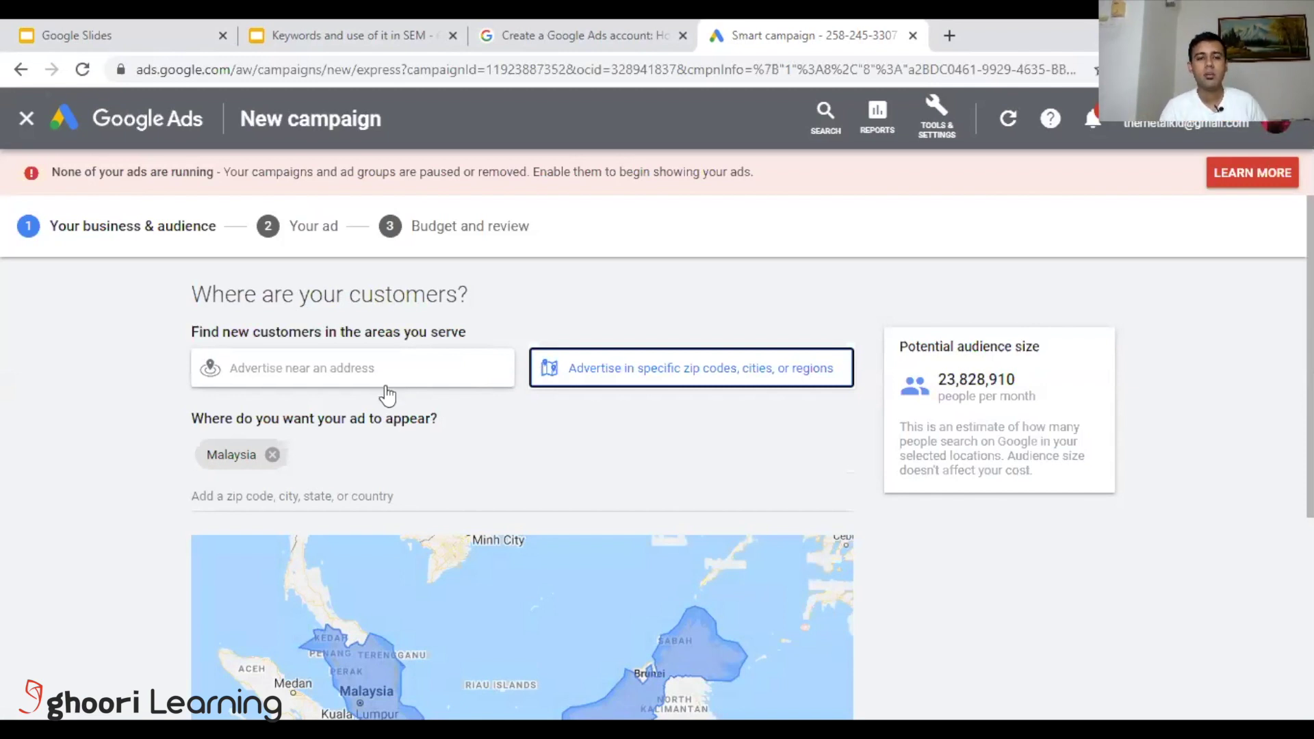
Target customers near Dhaka New Market in Bangladesh, with a radius of 13 km around the business.
{"action": "left_click", "coordinate": [310, 383]}
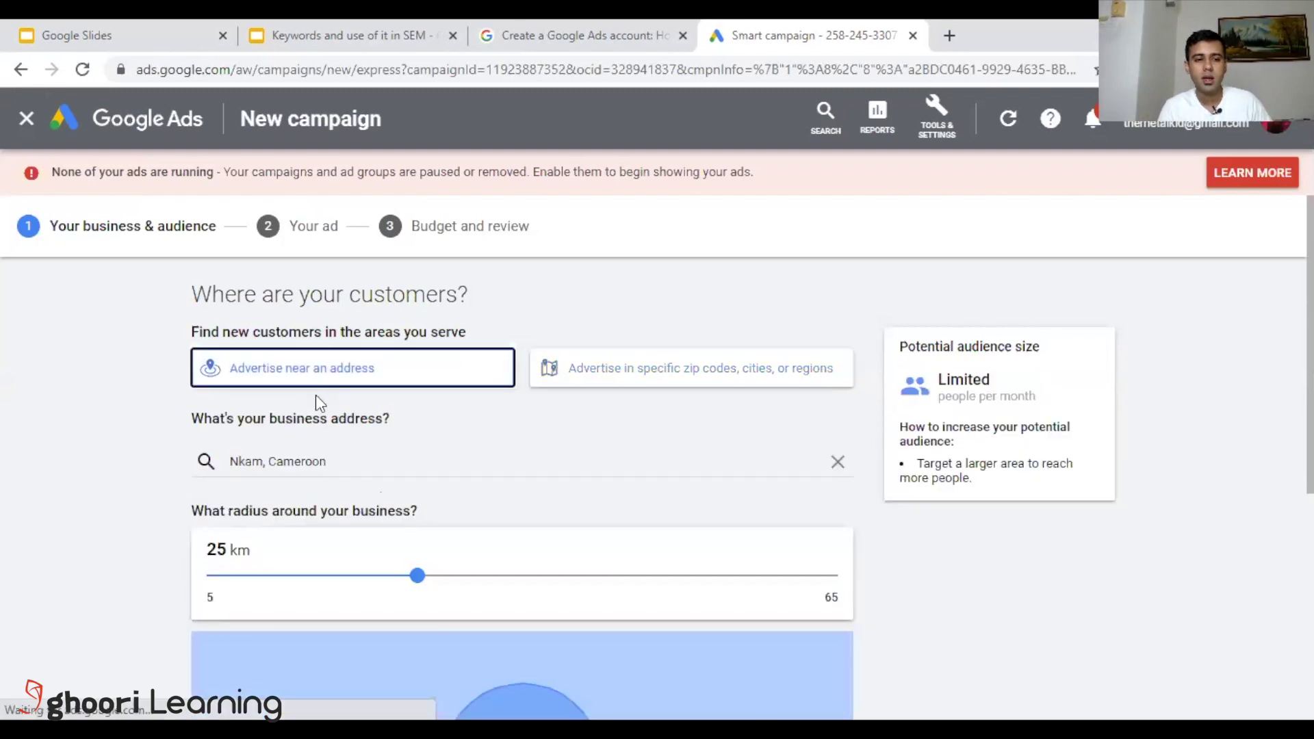
{"action": "left_click", "coordinate": [215, 465]}
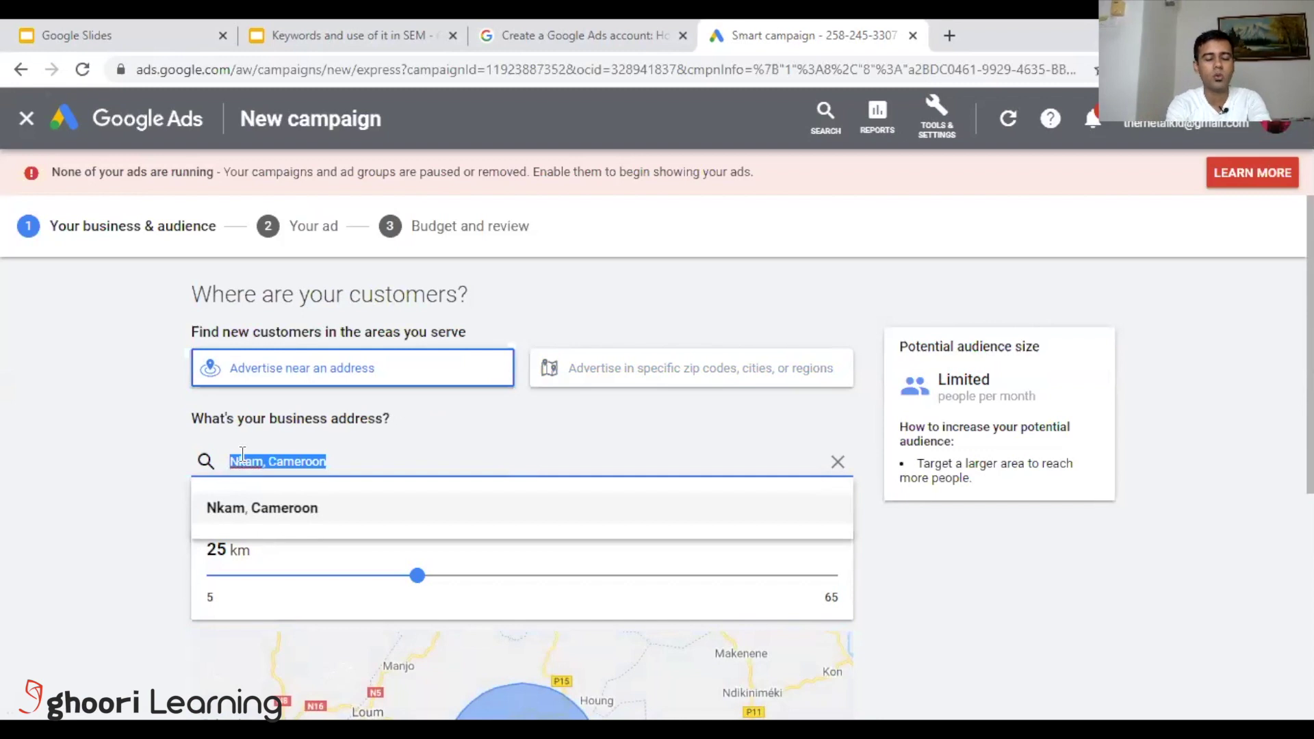
{"action": "type", "text": "Dhaka"}
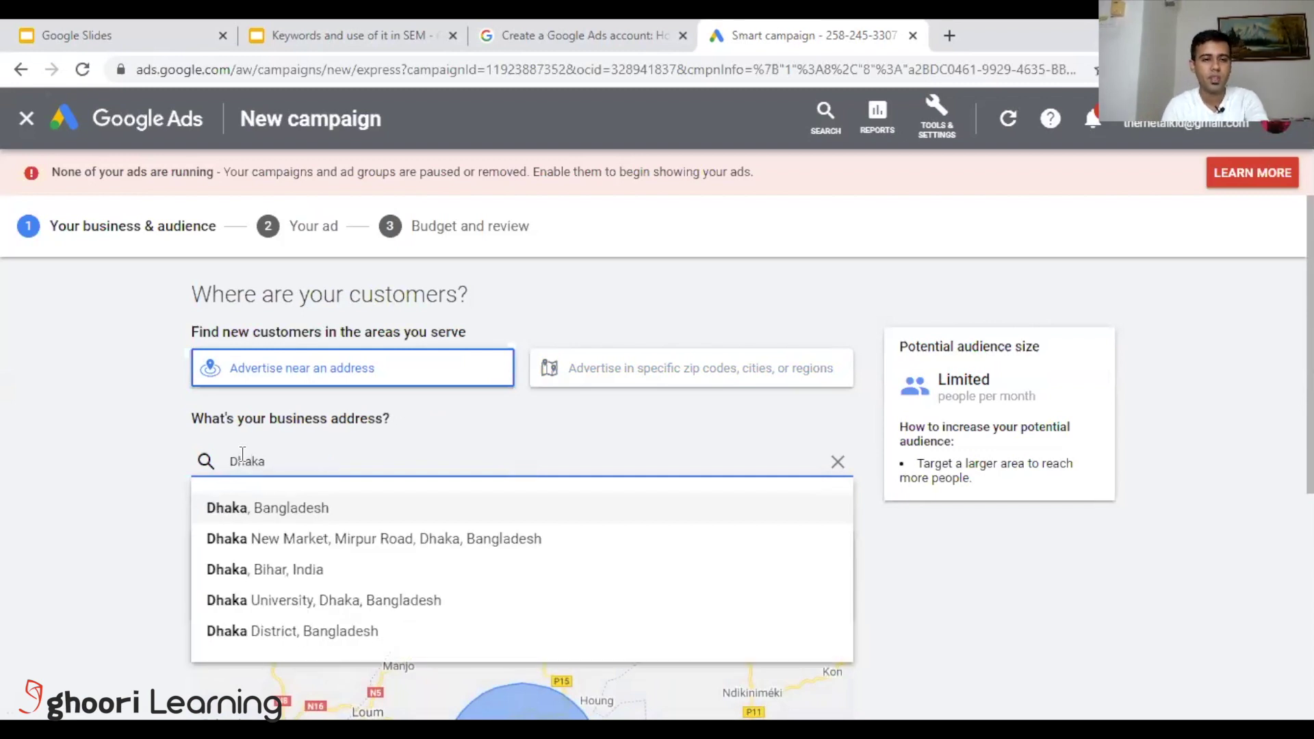
{"action": "left_click", "coordinate": [381, 540]}
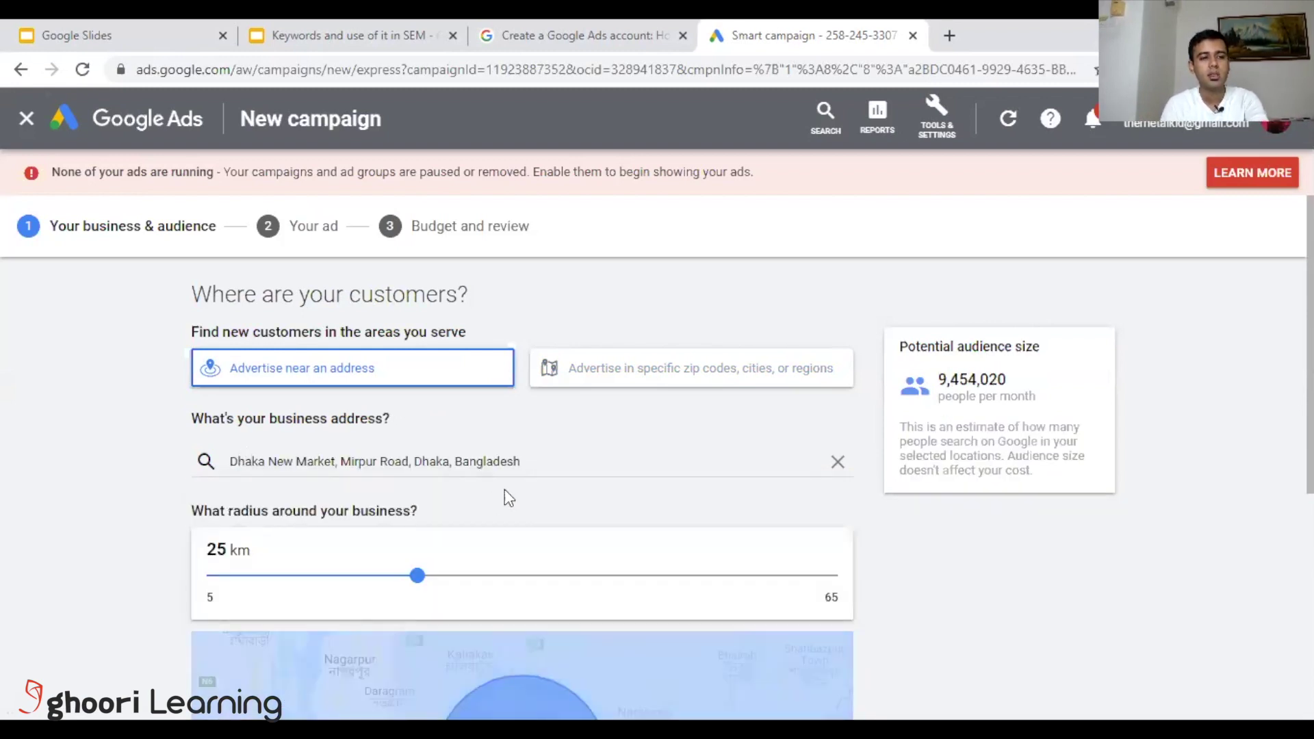
{"action": "scroll", "coordinate": [415, 521], "scroll_direction": "down", "scroll_amount": 1}
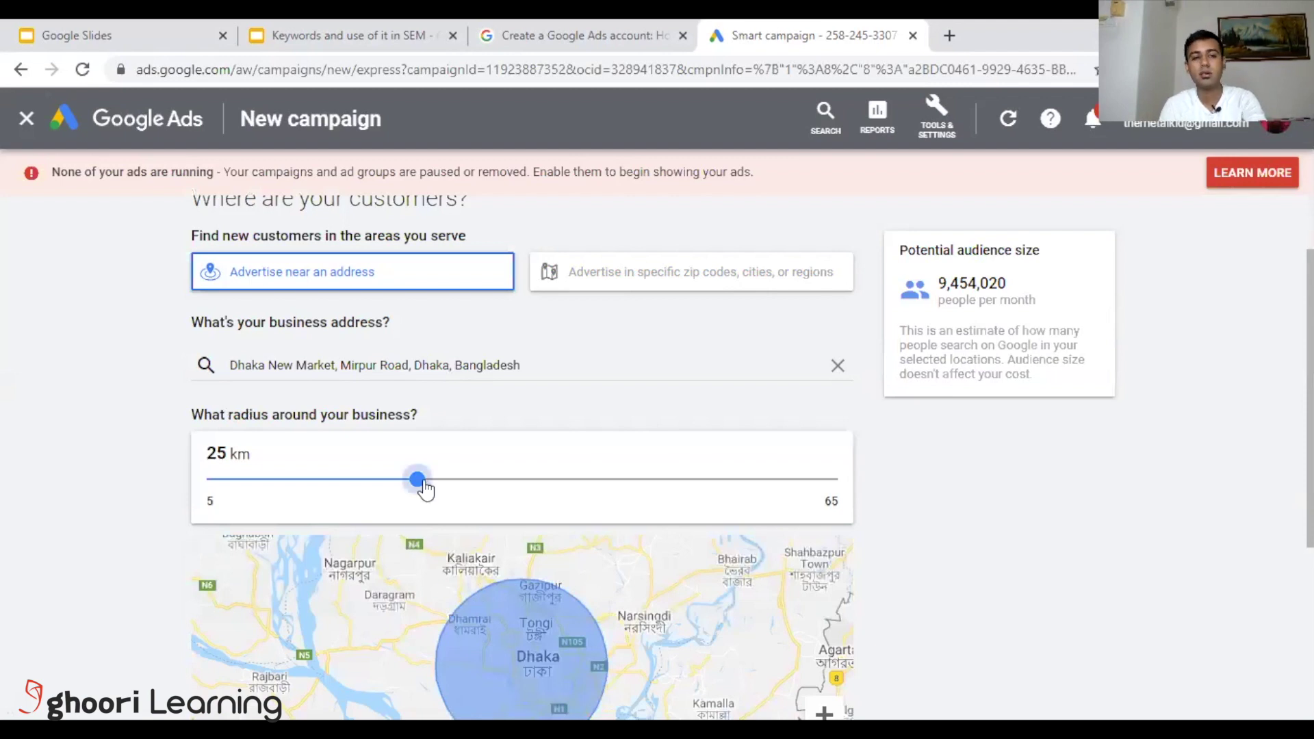
{"action": "left_click_drag", "start_coordinate": [417, 479], "coordinate": [291, 480]}
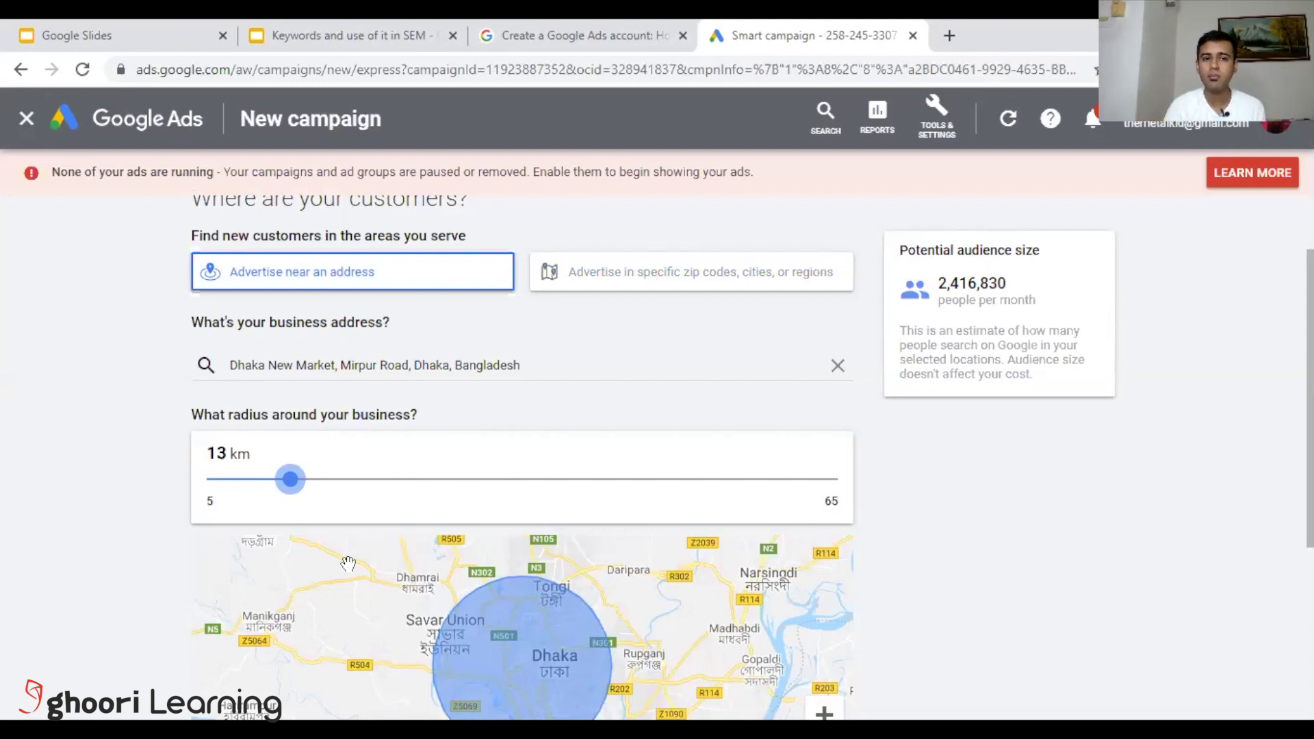
Switch to advertising in specific zip codes, cities or regions, and replace Malaysia with the city of Tongi, Dhaka Division.
{"action": "scroll", "coordinate": [402, 396], "scroll_direction": "up", "scroll_amount": 1}
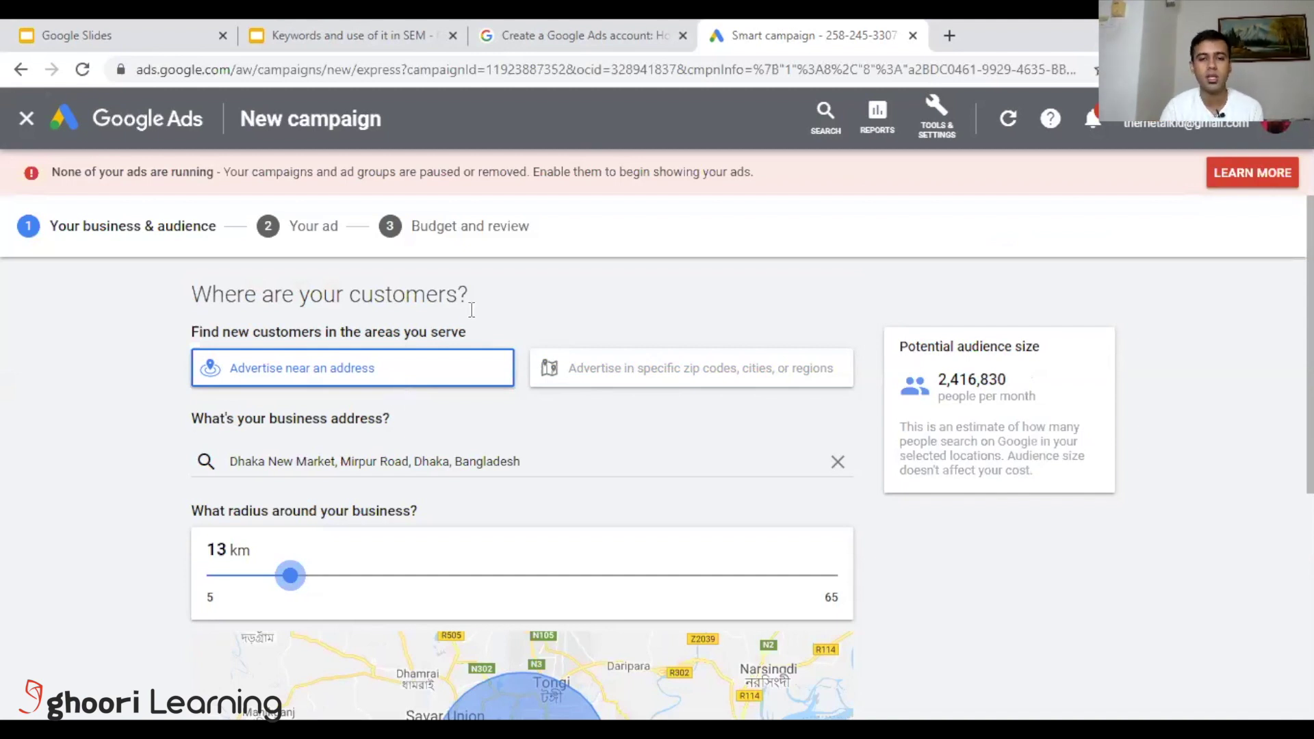
{"action": "left_click", "coordinate": [686, 378]}
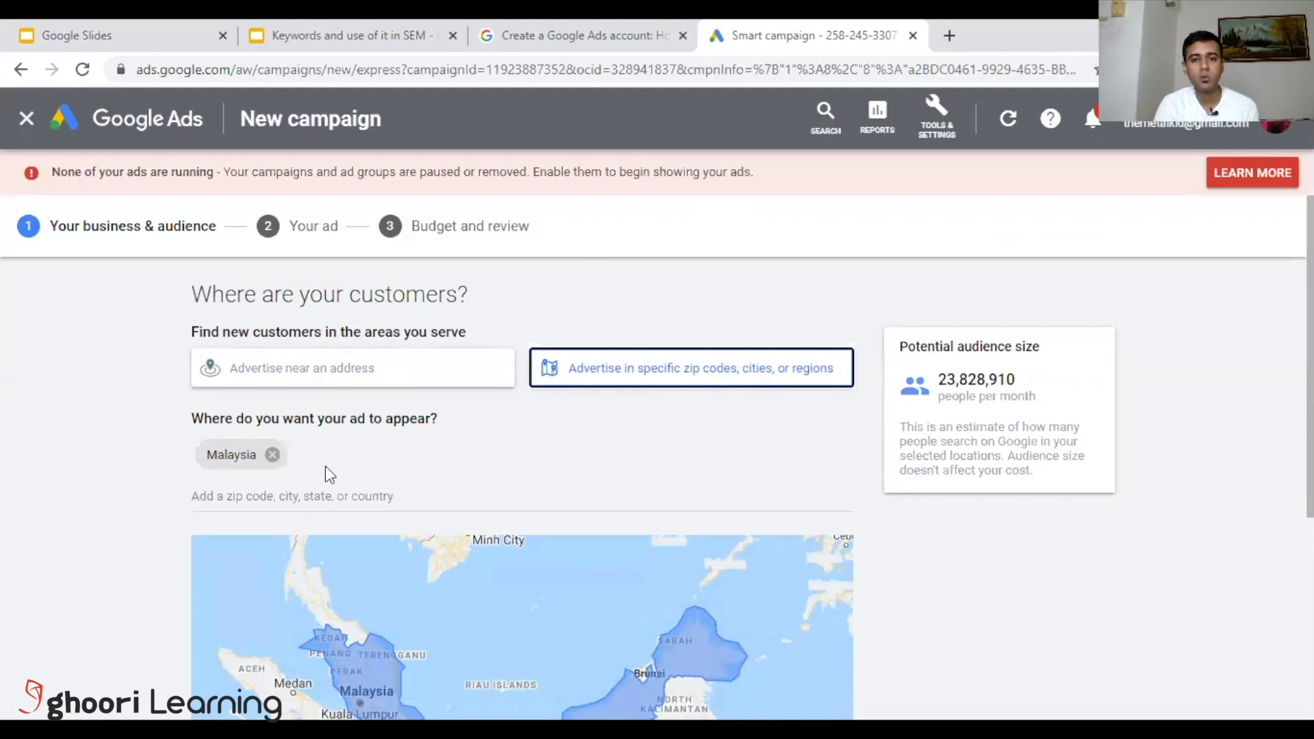
{"action": "left_click", "coordinate": [273, 455]}
{"action": "left_click", "coordinate": [293, 457]}
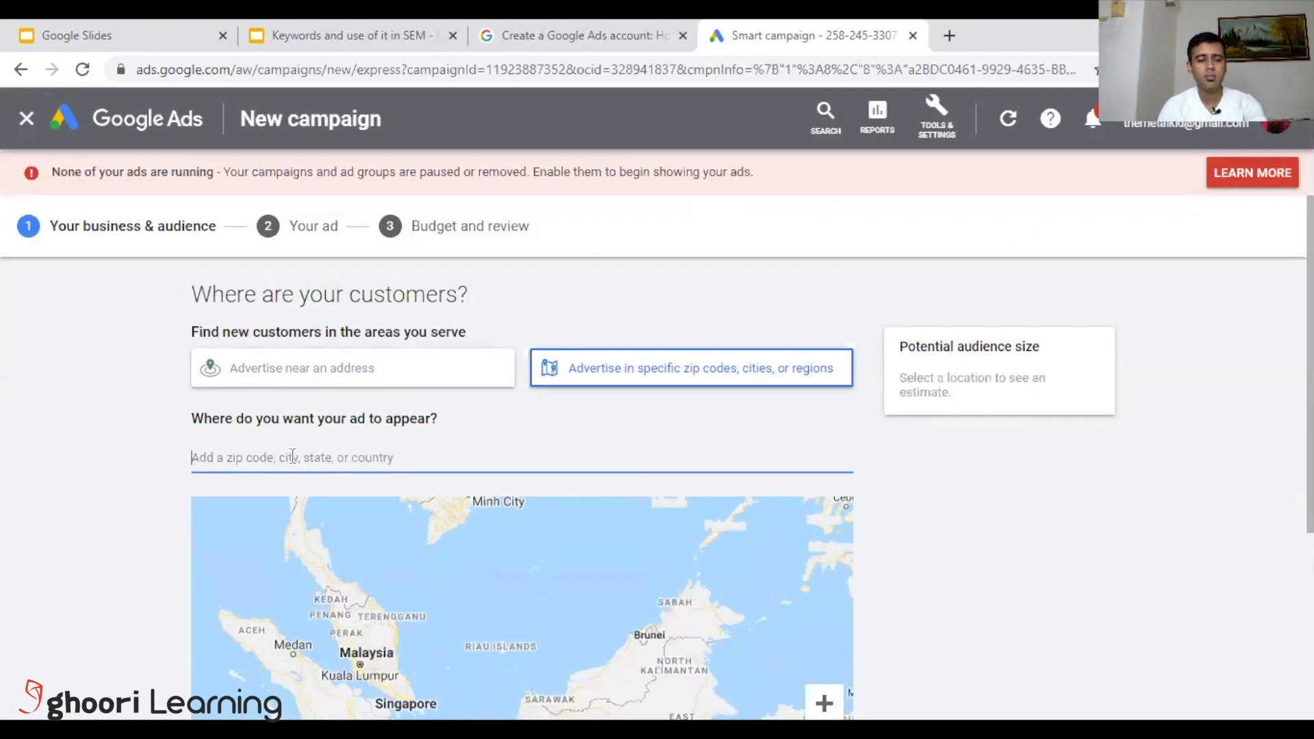
{"action": "type", "text": "Dhaka"}
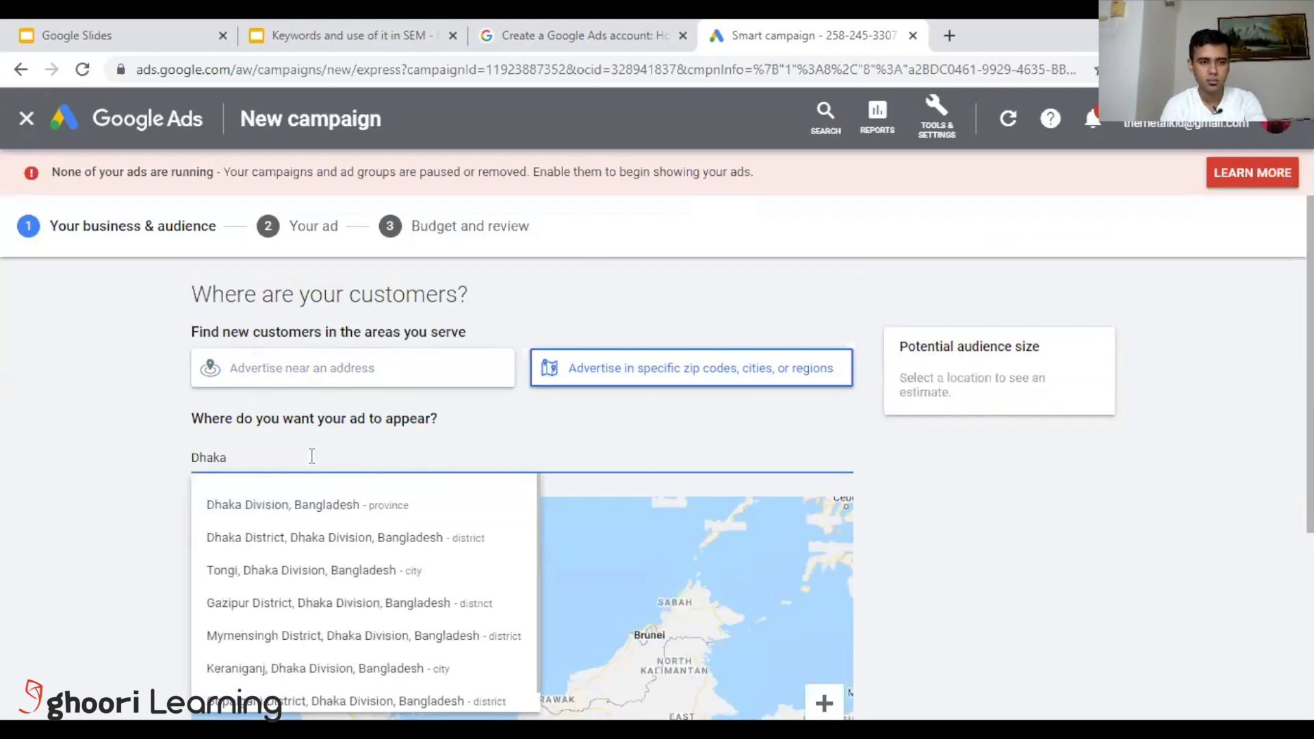
{"action": "left_click", "coordinate": [332, 569]}
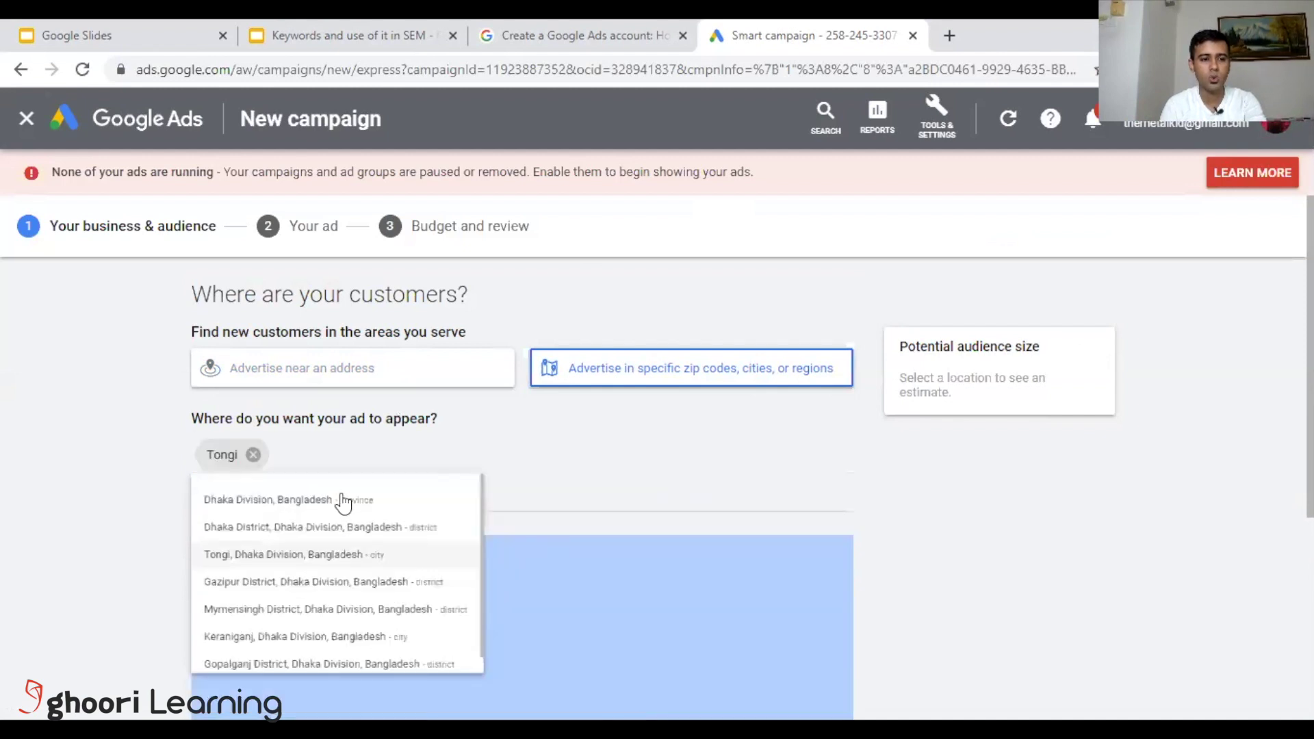
Add the city of Gazipur, Dhaka Division, Bangladesh, to the locations where the ad appears.
{"action": "left_click", "coordinate": [313, 496]}
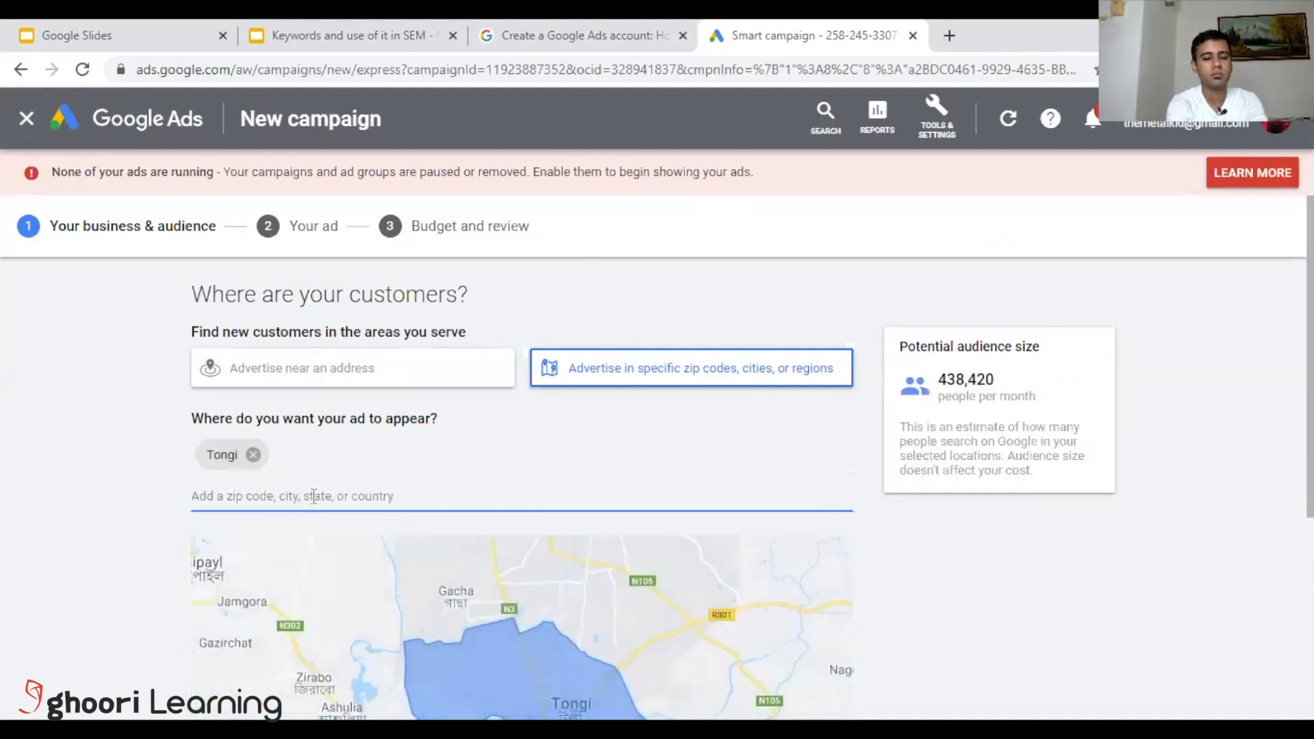
{"action": "type", "text": "Gazi"}
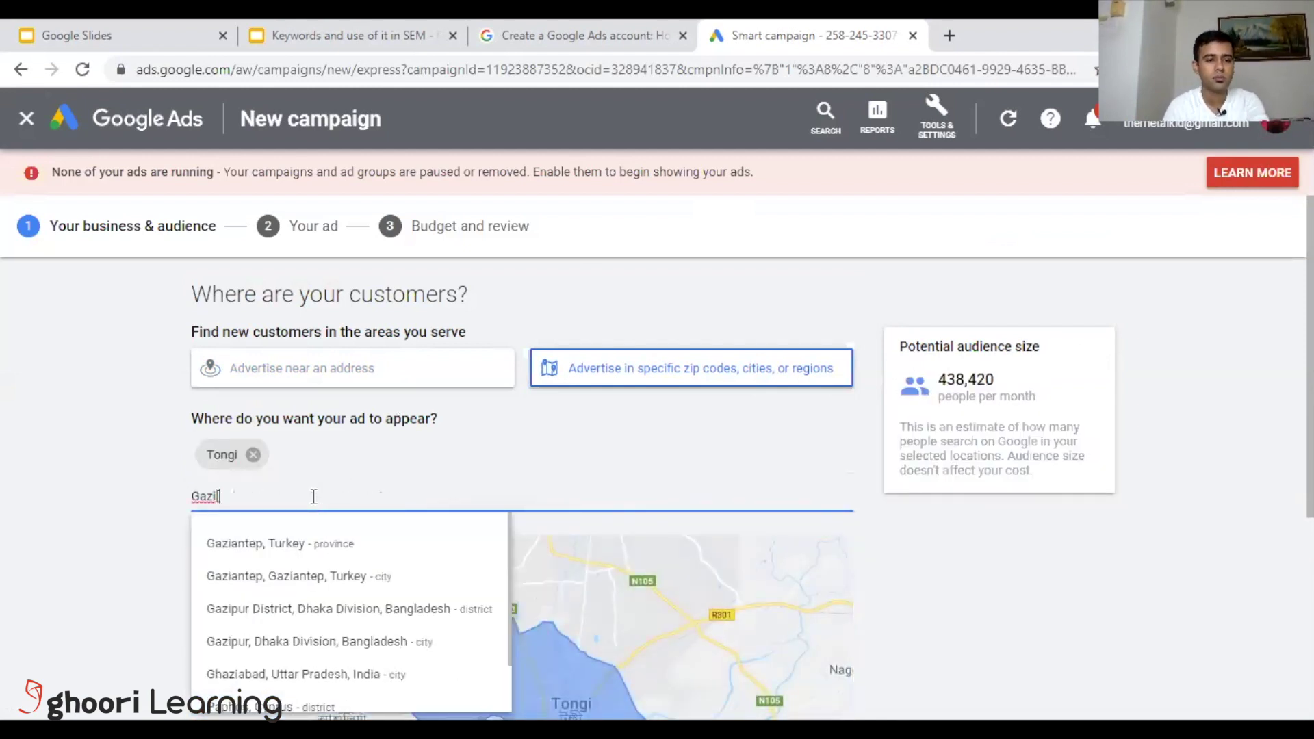
{"action": "type", "text": "pur"}
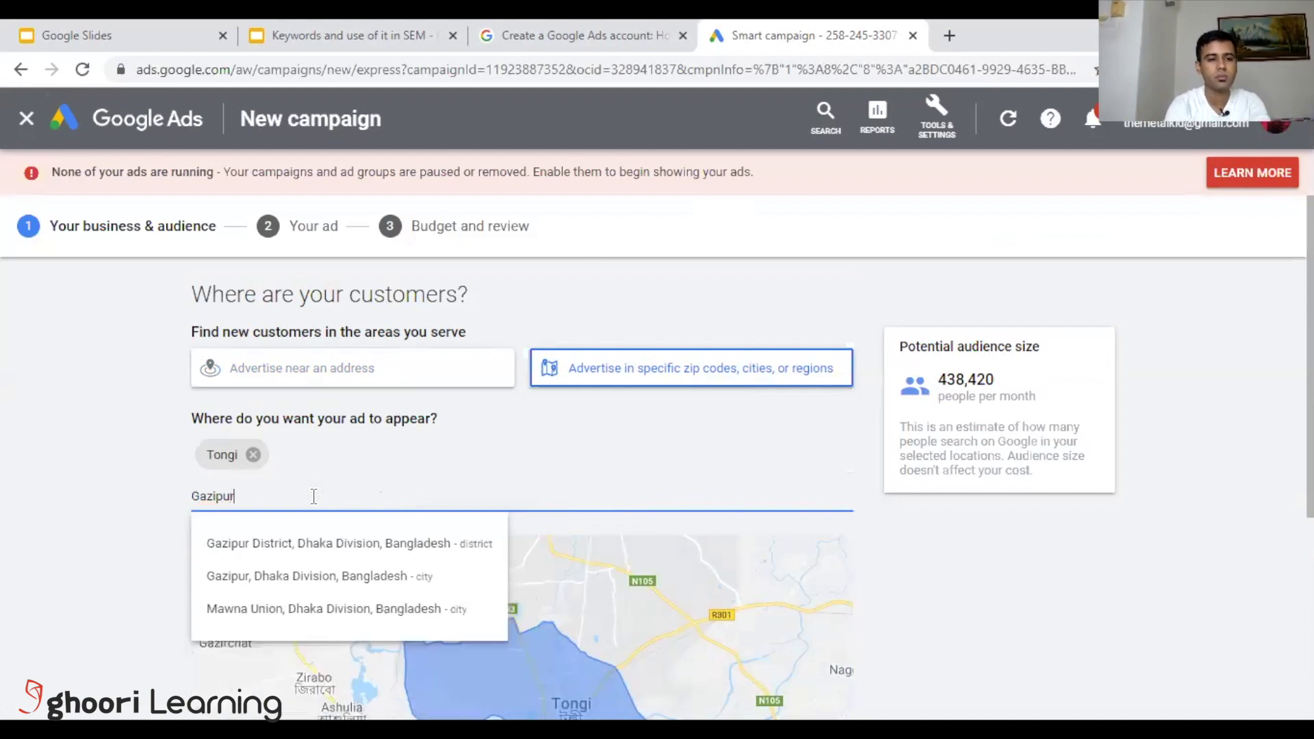
{"action": "left_click", "coordinate": [306, 577]}
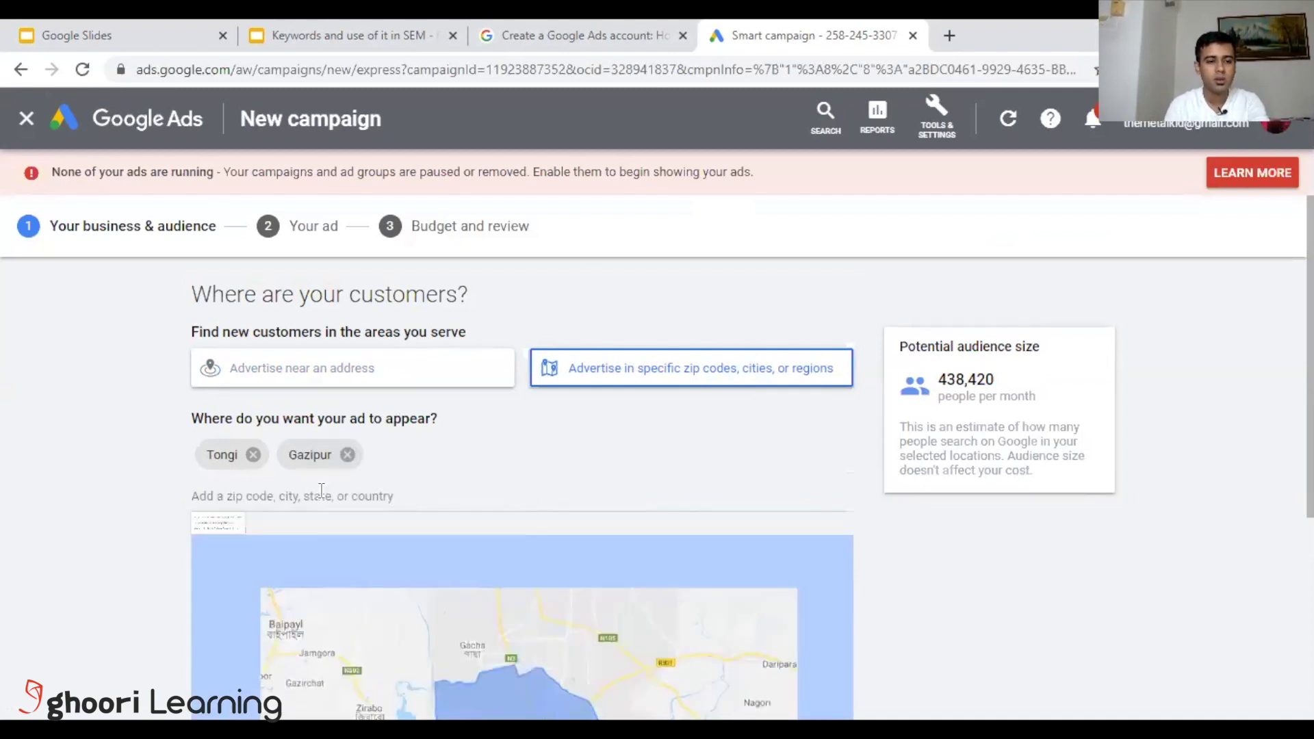
Add Dhaka District, Bangladesh, to the ad locations and proceed to the keyword themes setup.
{"action": "left_click", "coordinate": [270, 494]}
{"action": "type", "text": "D"}
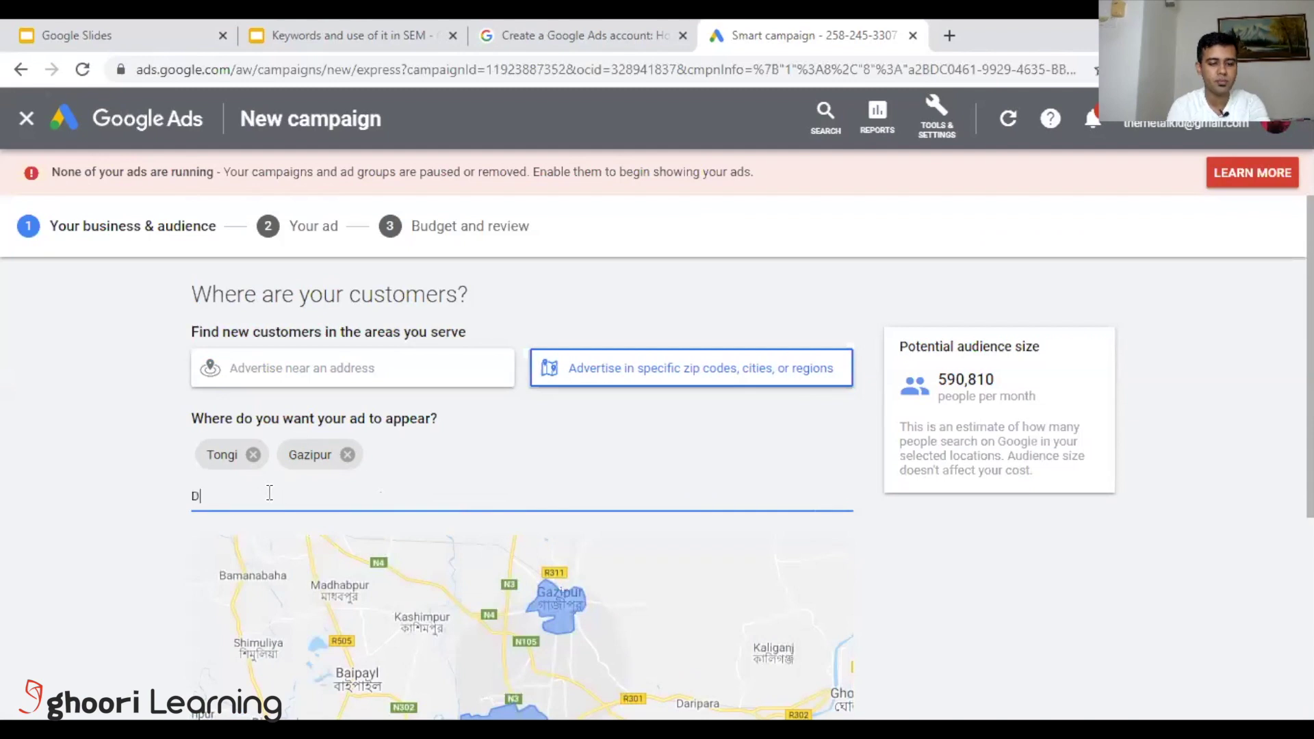
{"action": "type", "text": "haka"}
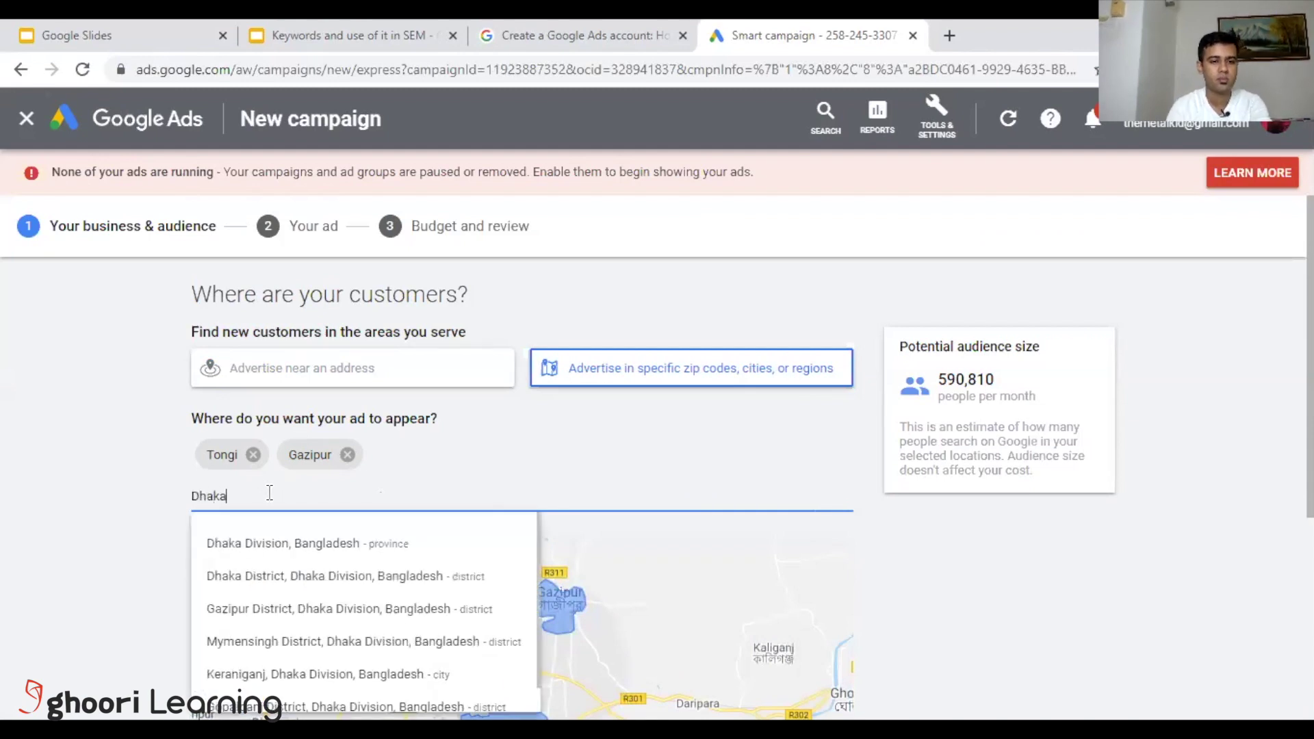
{"action": "left_click", "coordinate": [405, 584]}
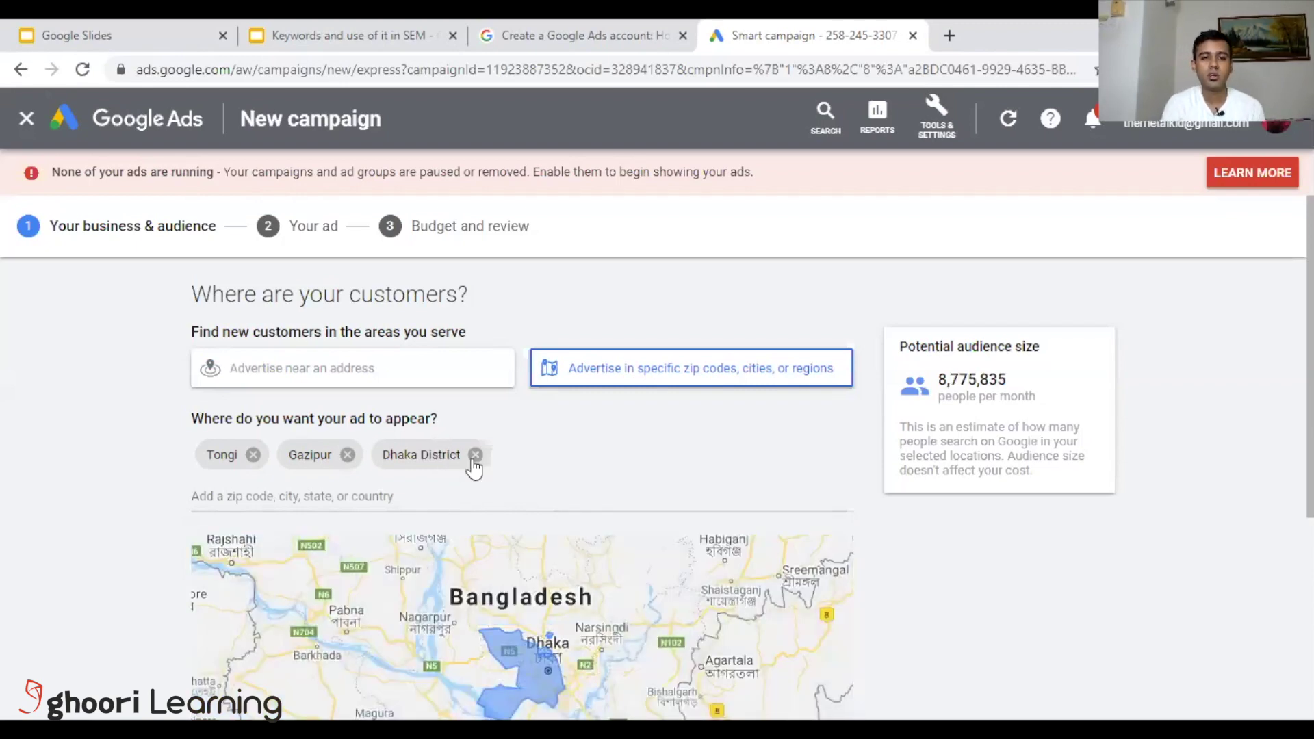
{"action": "scroll", "coordinate": [570, 427], "scroll_direction": "down", "scroll_amount": 1}
{"action": "scroll", "coordinate": [635, 446], "scroll_direction": "down", "scroll_amount": 2}
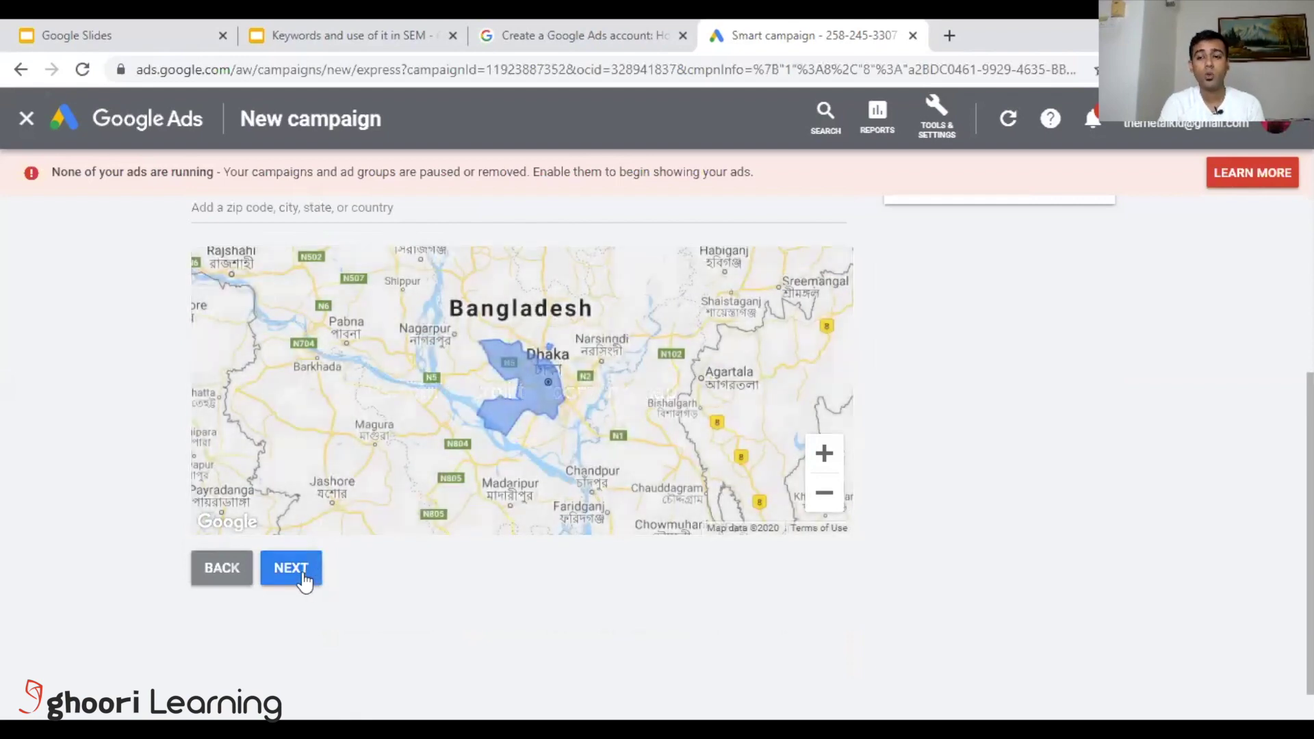
{"action": "left_click", "coordinate": [302, 570]}
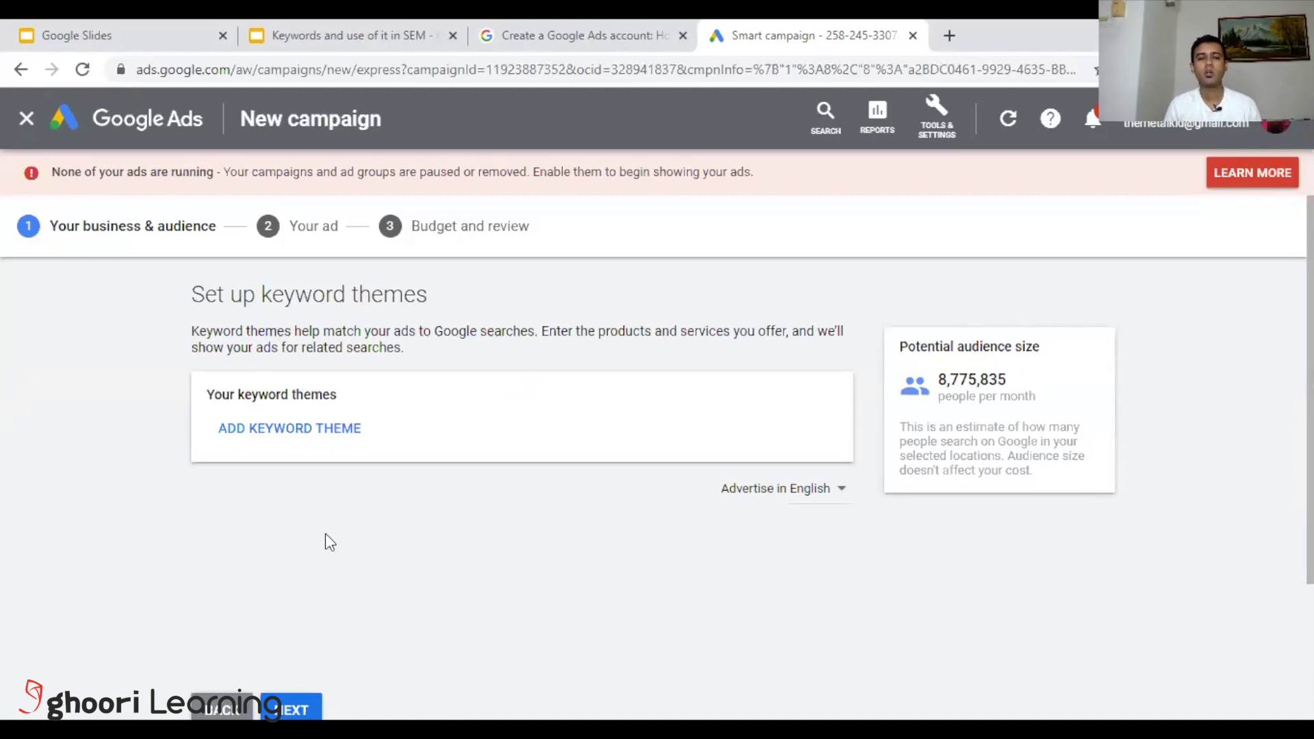
Add "digital marketing course" as the first keyword theme for the campaign.
{"action": "left_click", "coordinate": [296, 443]}
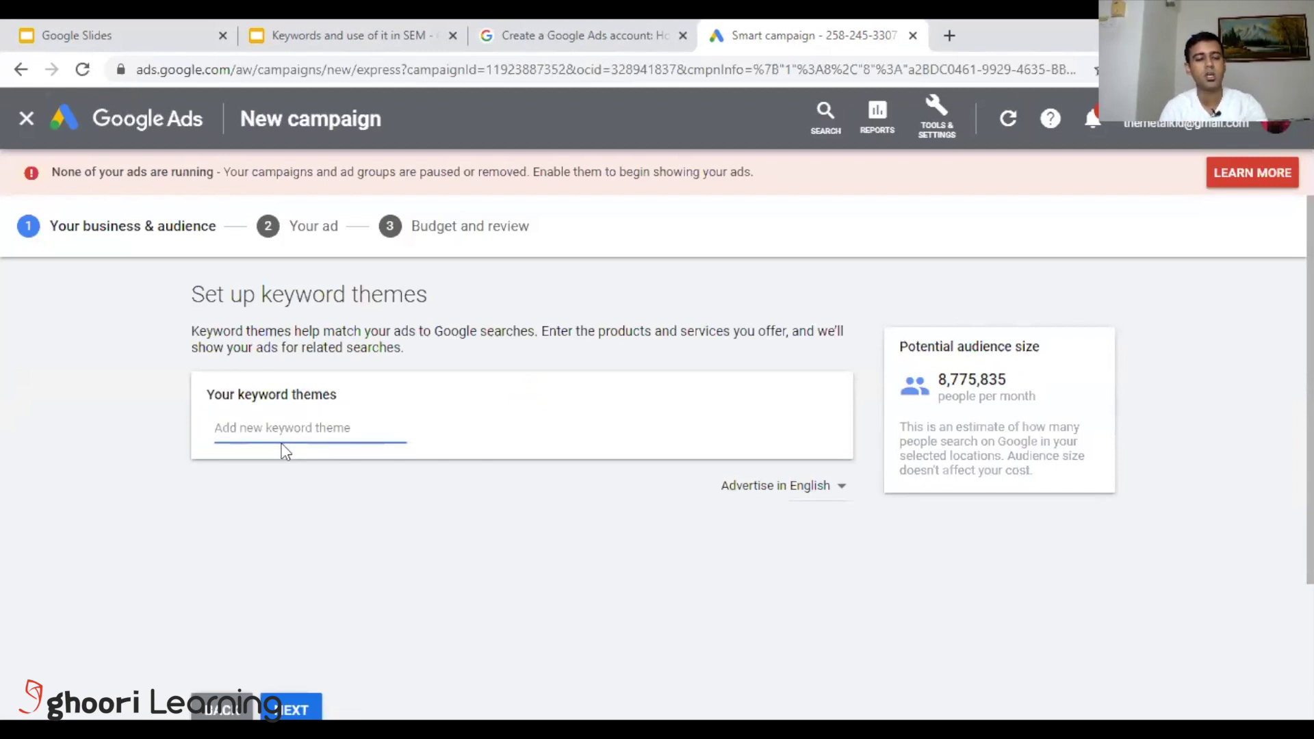
{"action": "type", "text": "Digital"}
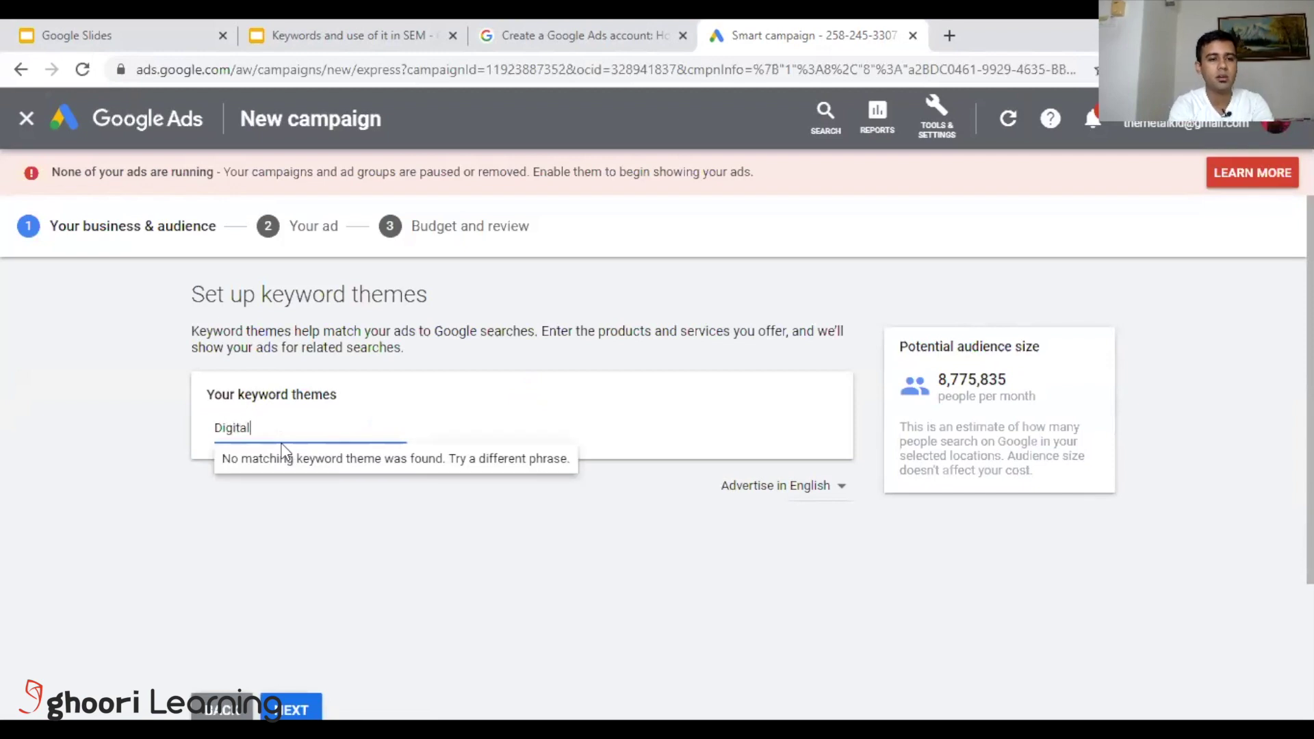
{"action": "type", "text": " Marketing"}
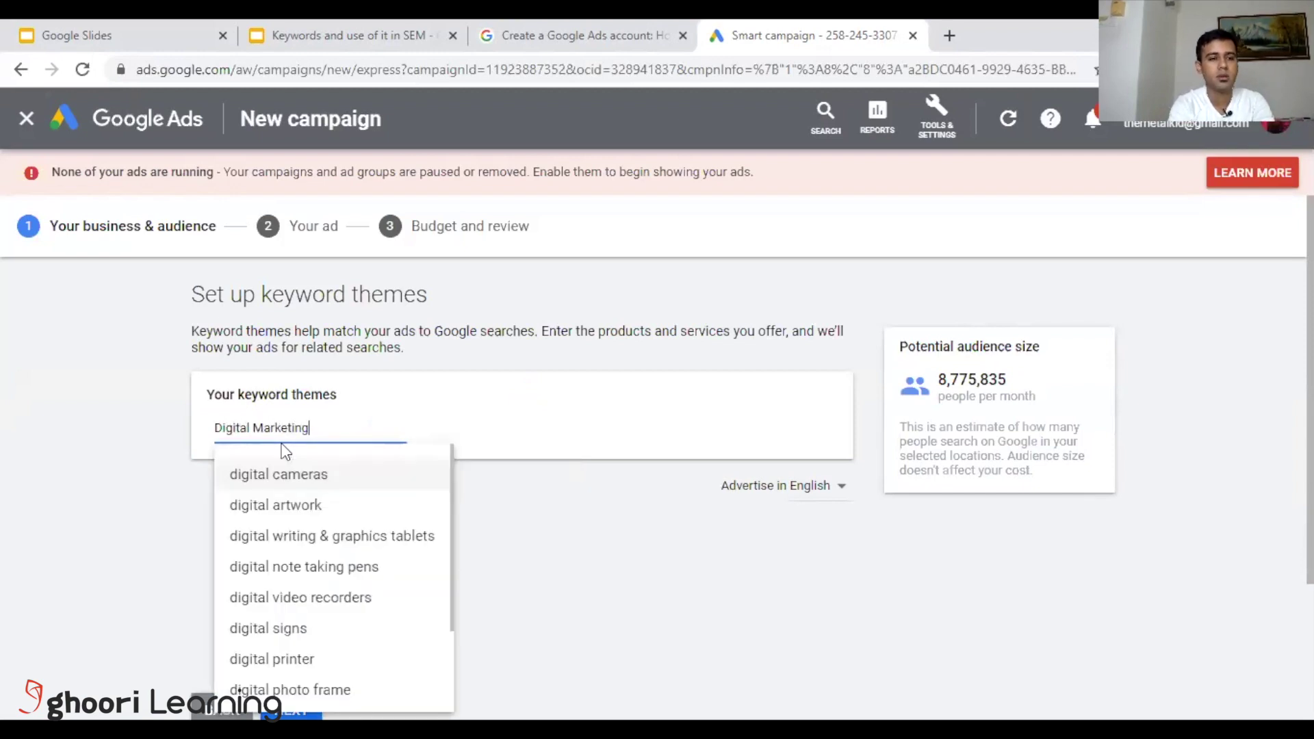
{"action": "type", "text": " Cou"}
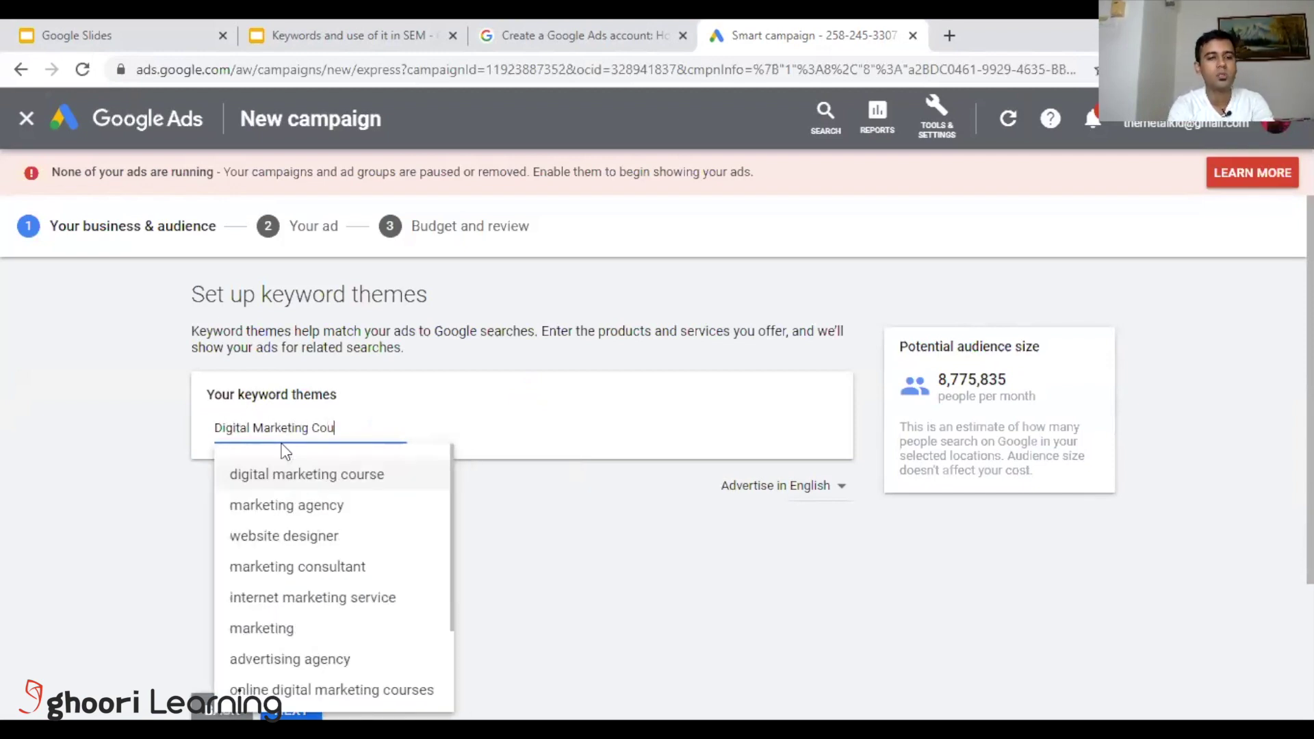
{"action": "type", "text": "rse"}
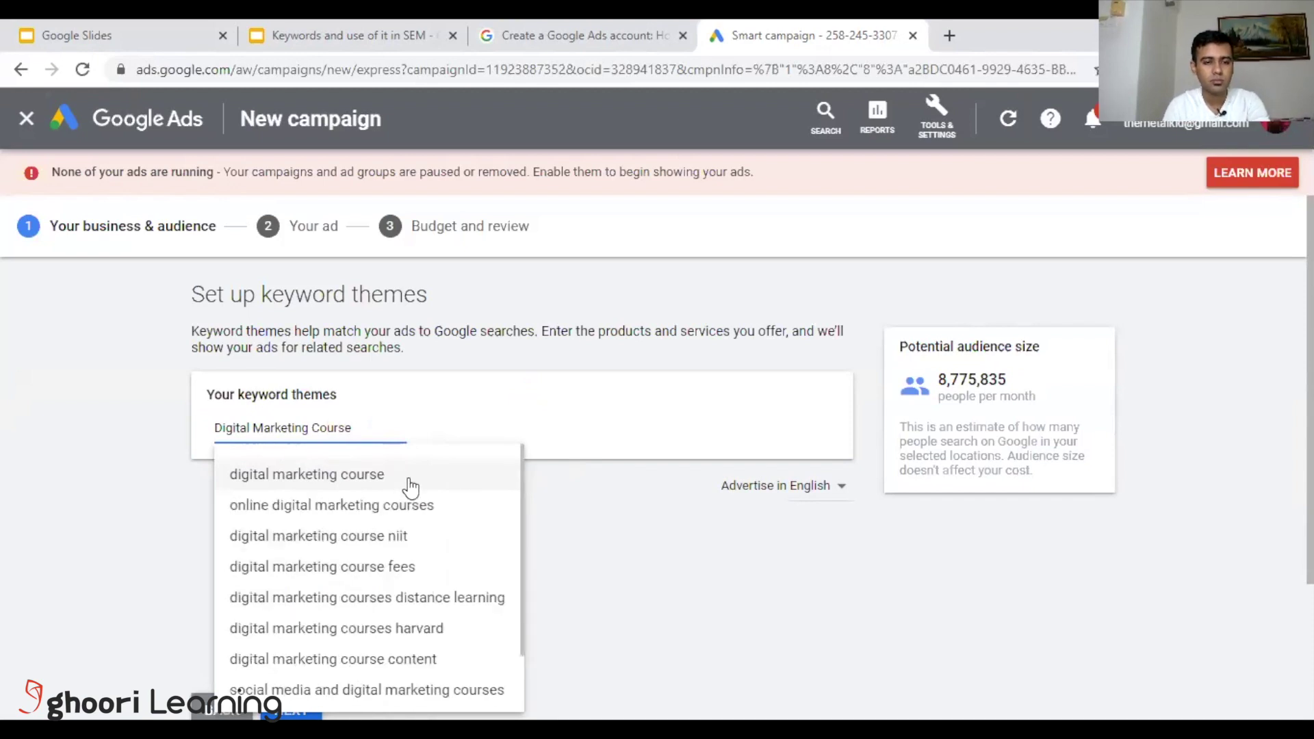
{"action": "left_click", "coordinate": [409, 484]}
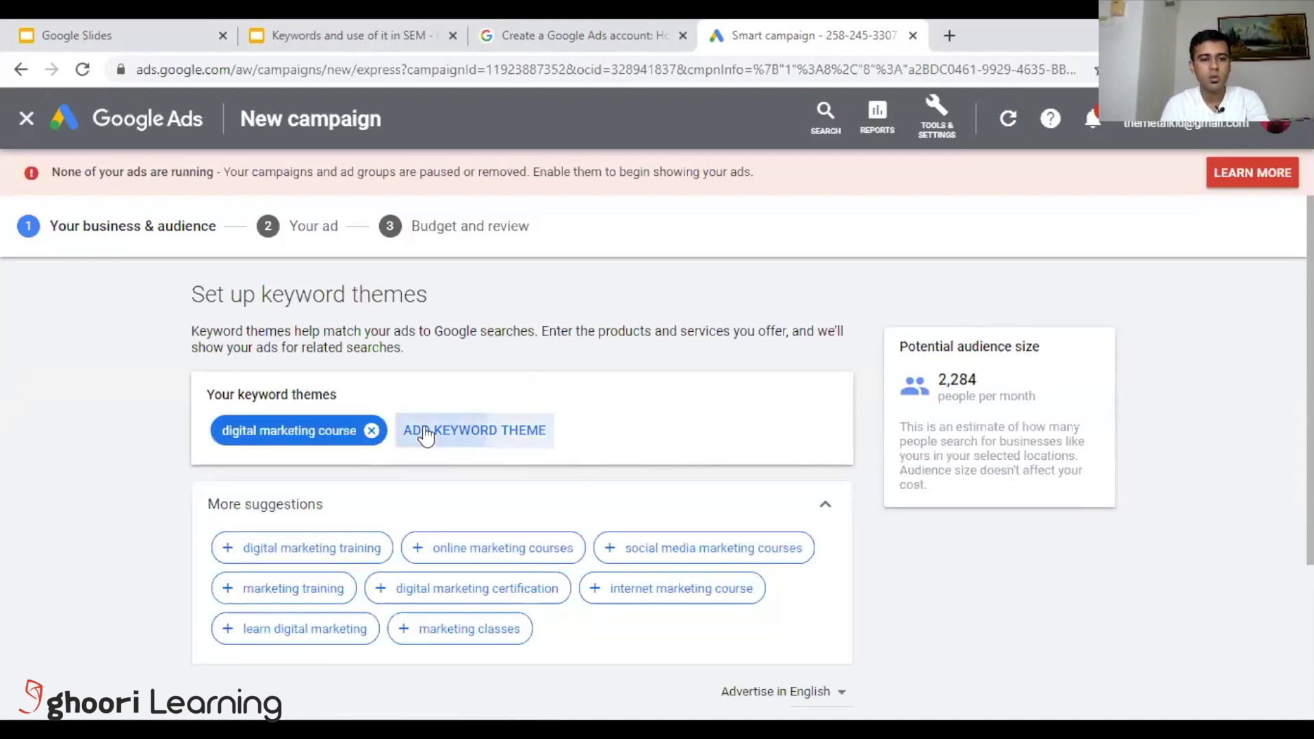
Look up "Online Course" as another keyword theme and add the matching theme "online courses".
{"action": "left_click", "coordinate": [411, 430]}
{"action": "type", "text": "Online"}
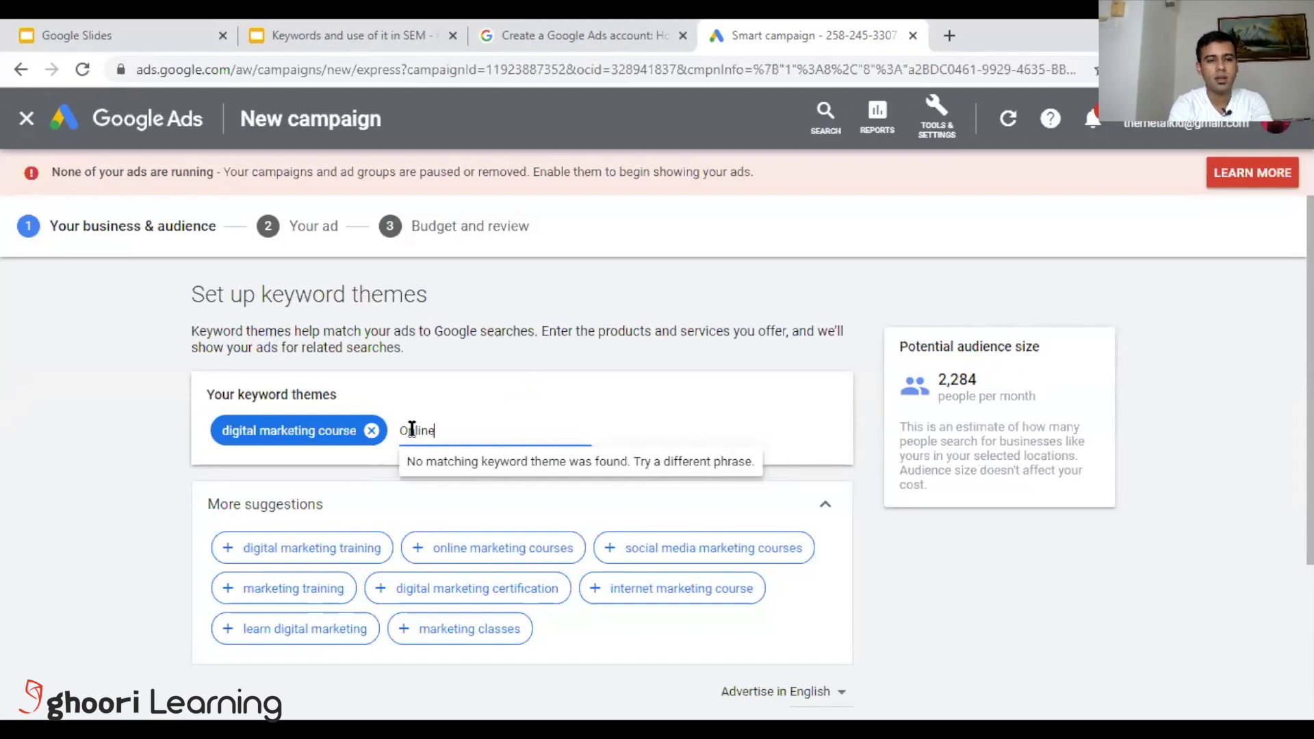
{"action": "type", "text": " Course"}
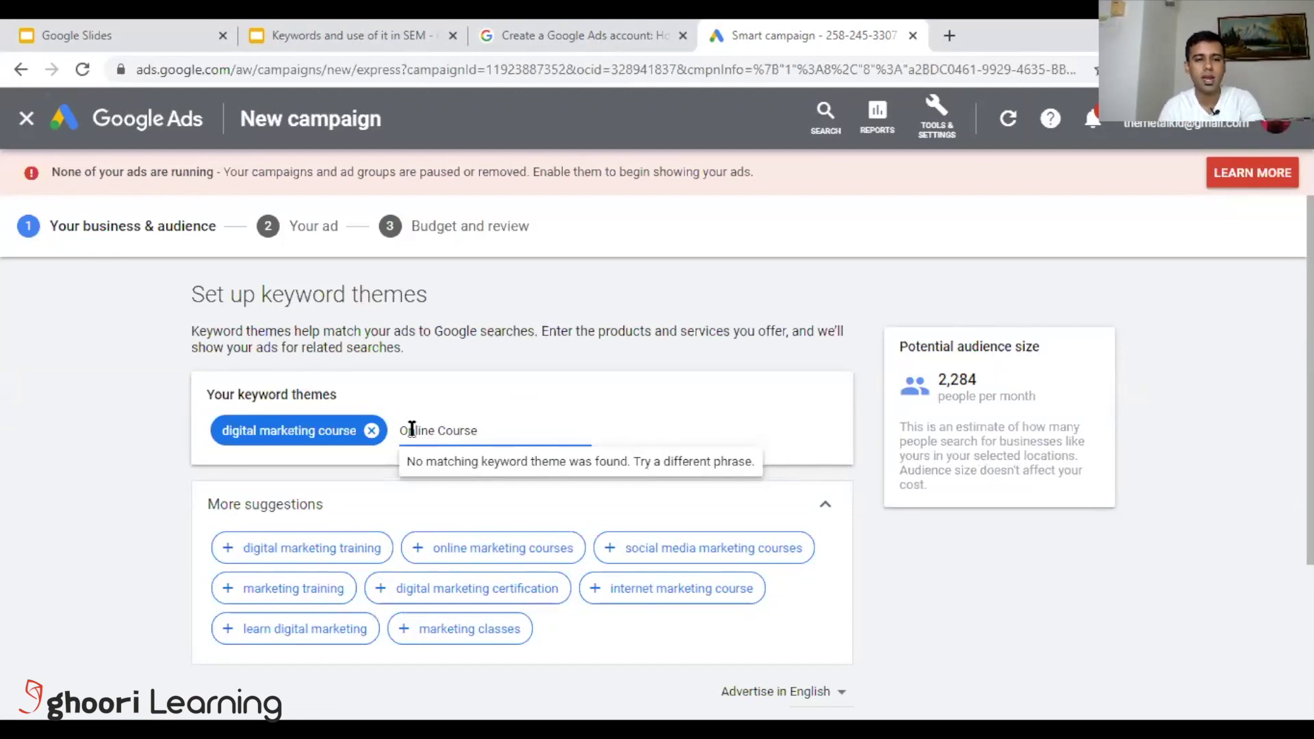
{"action": "left_click", "coordinate": [477, 474]}
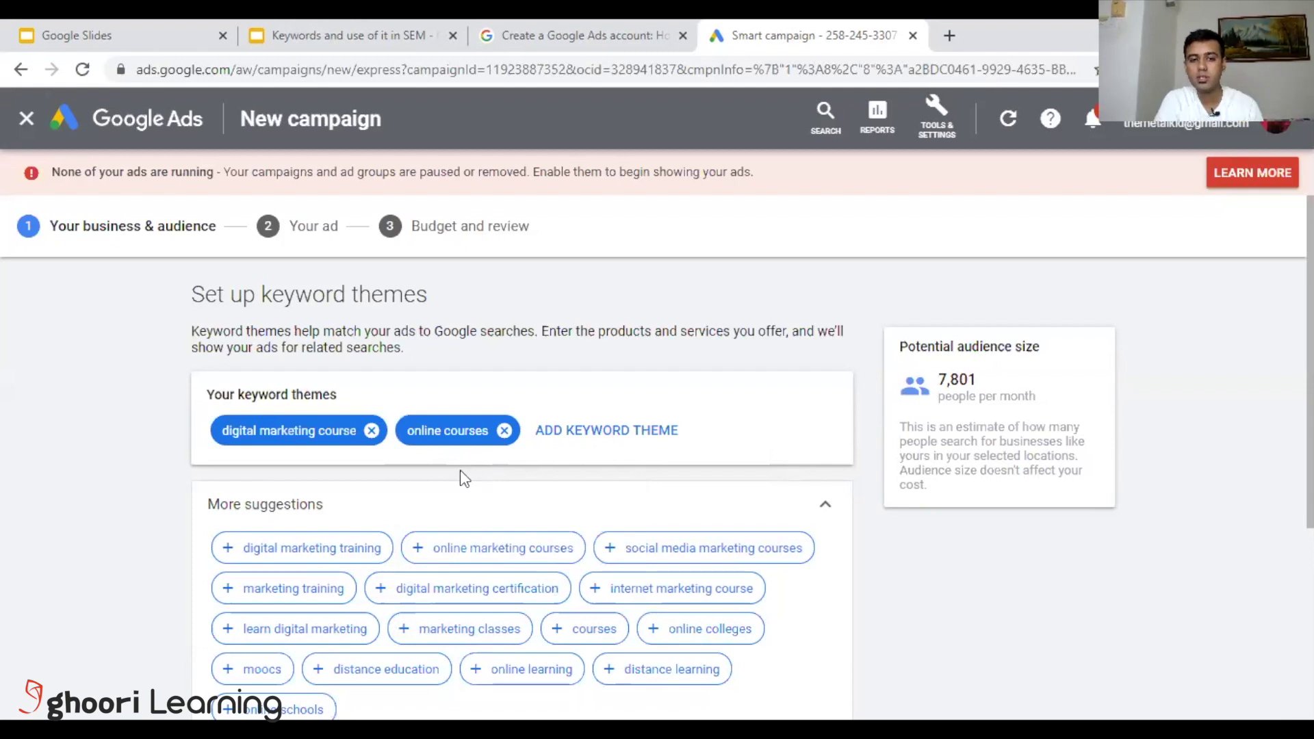
Add the suggested themes digital marketing training, online marketing courses, social media marketing courses, learn digital marketing and internet marketing course, and proceed to the ad.
{"action": "scroll", "coordinate": [347, 504], "scroll_direction": "down", "scroll_amount": 1}
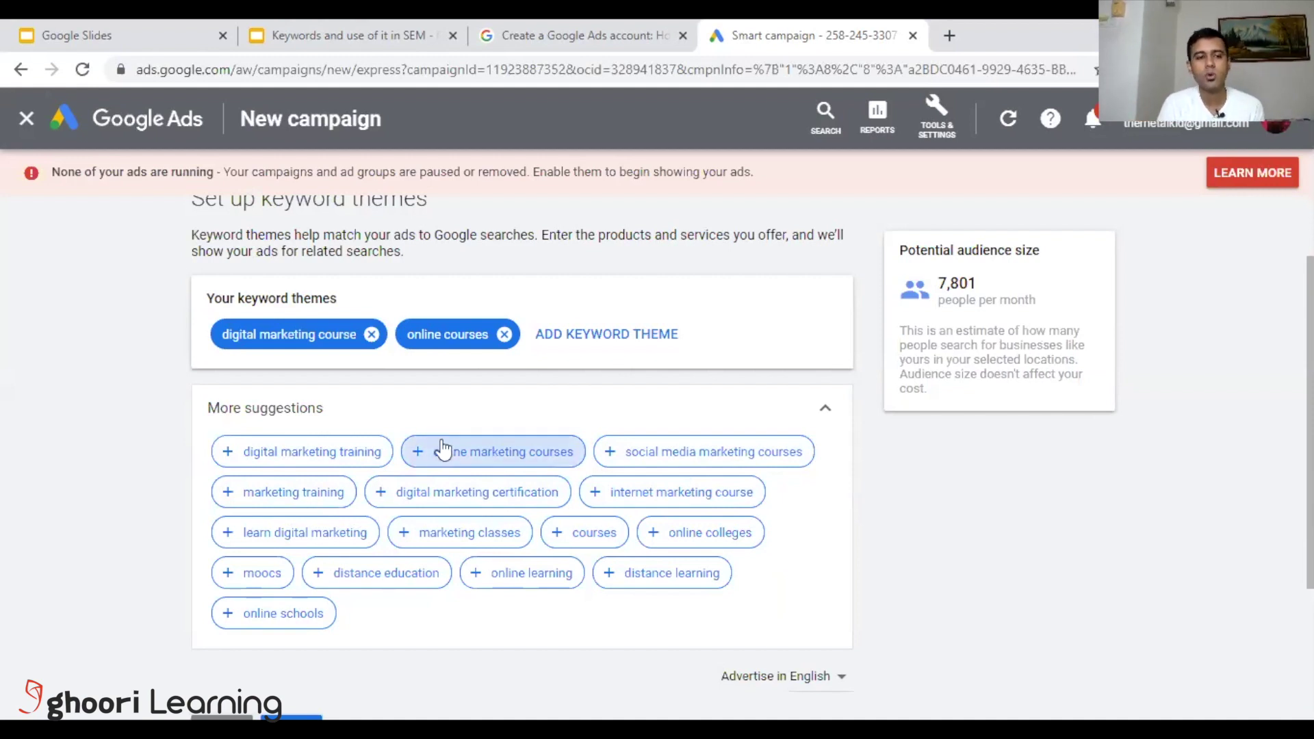
{"action": "left_click", "coordinate": [377, 460]}
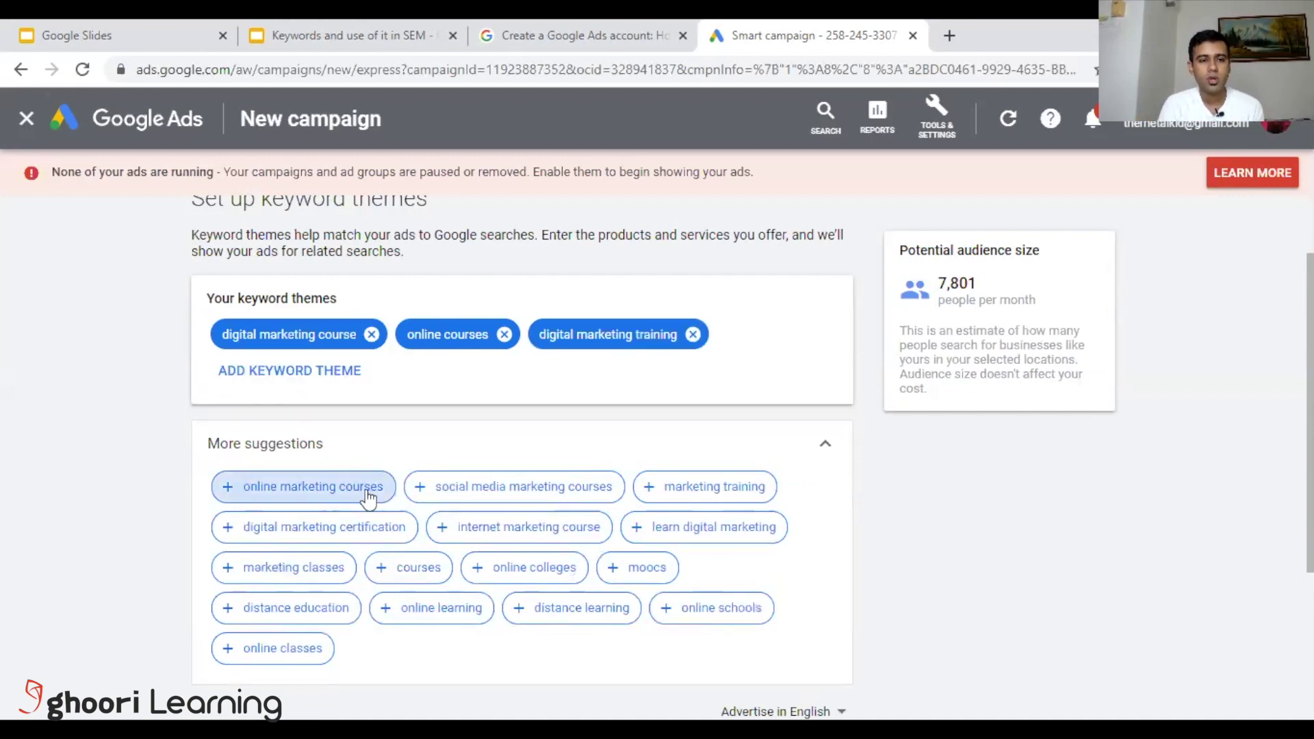
{"action": "left_click", "coordinate": [363, 487]}
{"action": "left_click", "coordinate": [388, 494]}
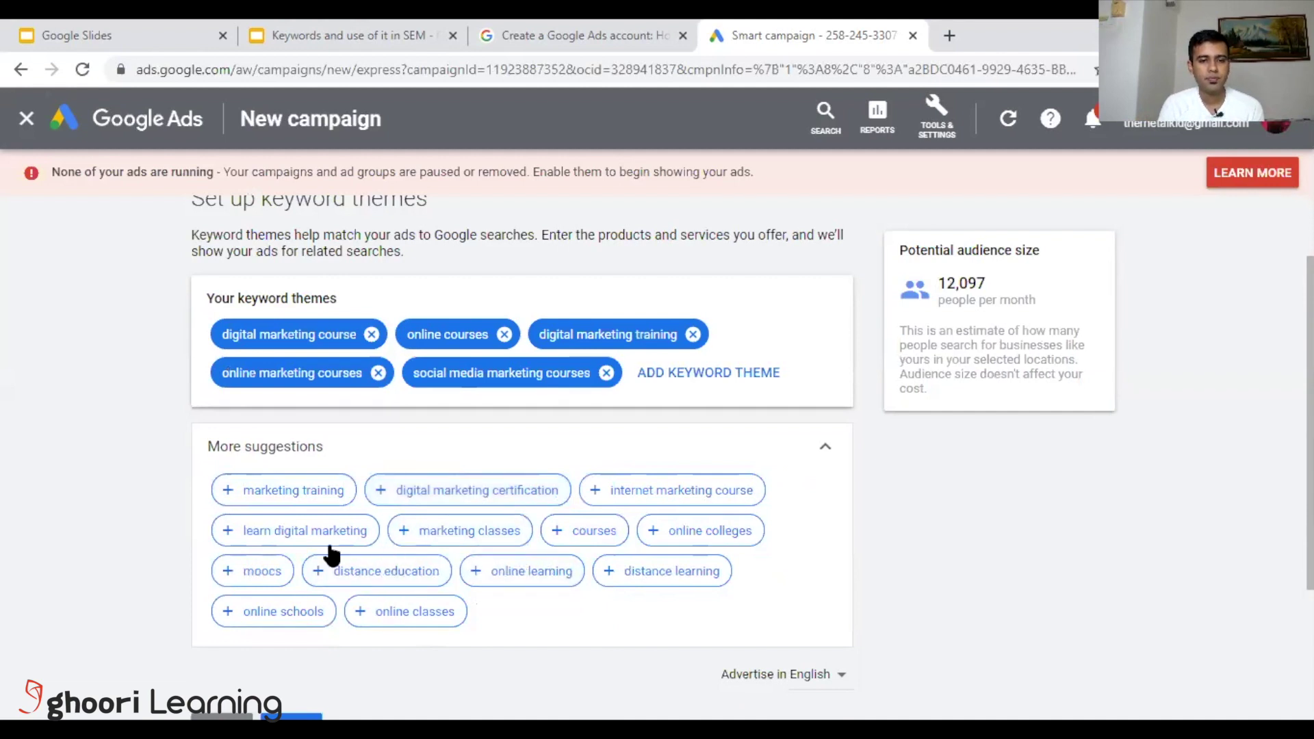
{"action": "left_click", "coordinate": [302, 537]}
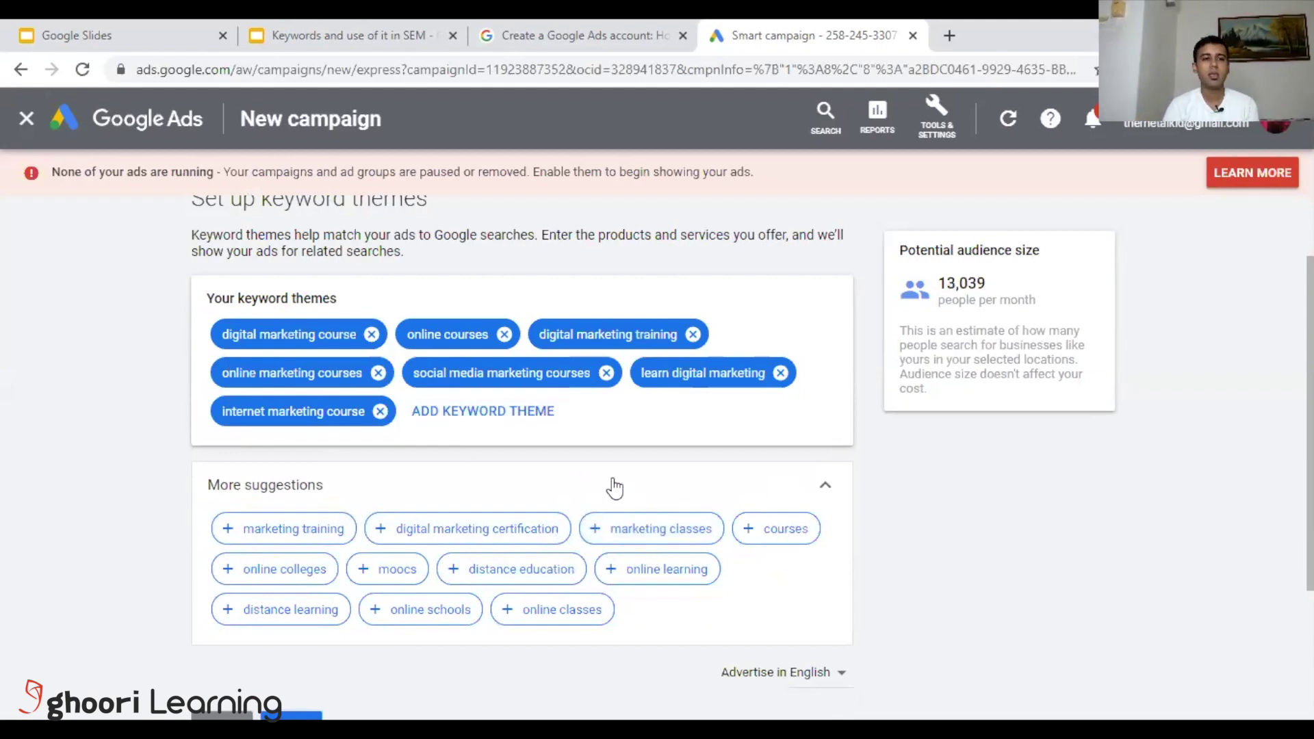
{"action": "scroll", "coordinate": [617, 332], "scroll_direction": "down", "scroll_amount": 3}
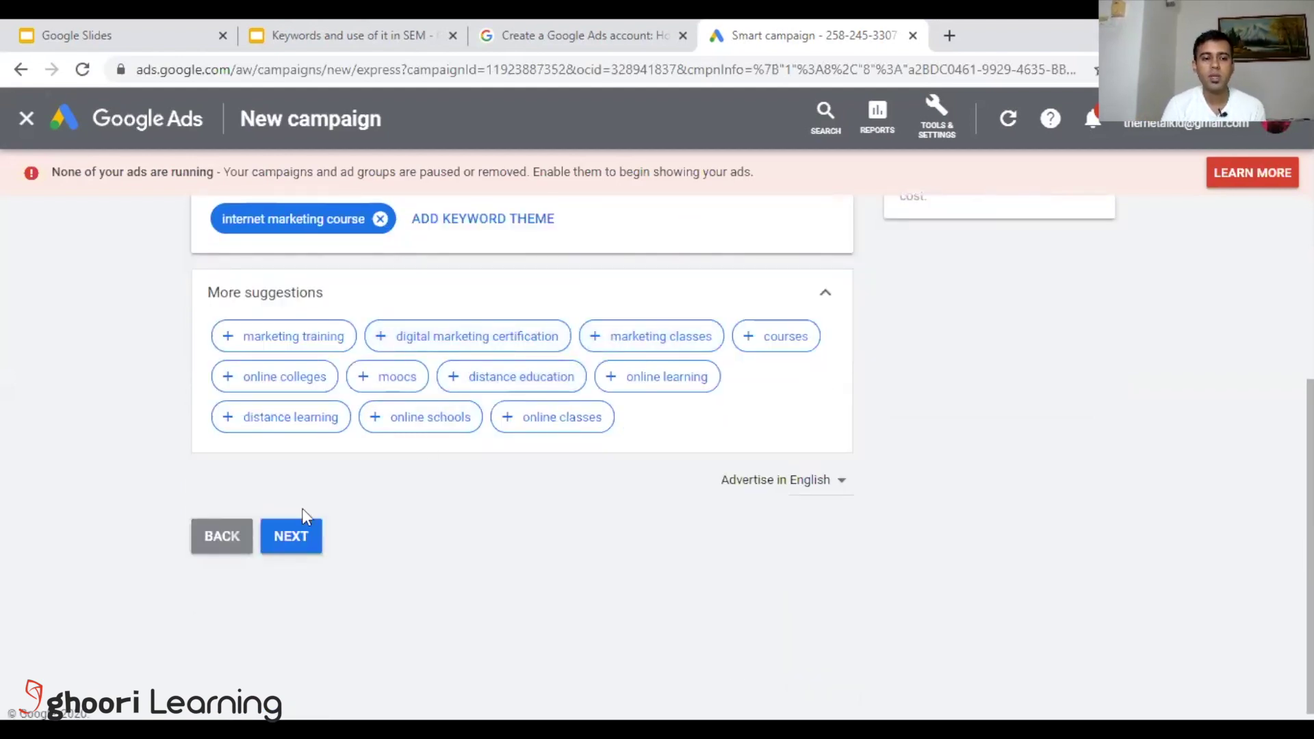
{"action": "left_click", "coordinate": [301, 538]}
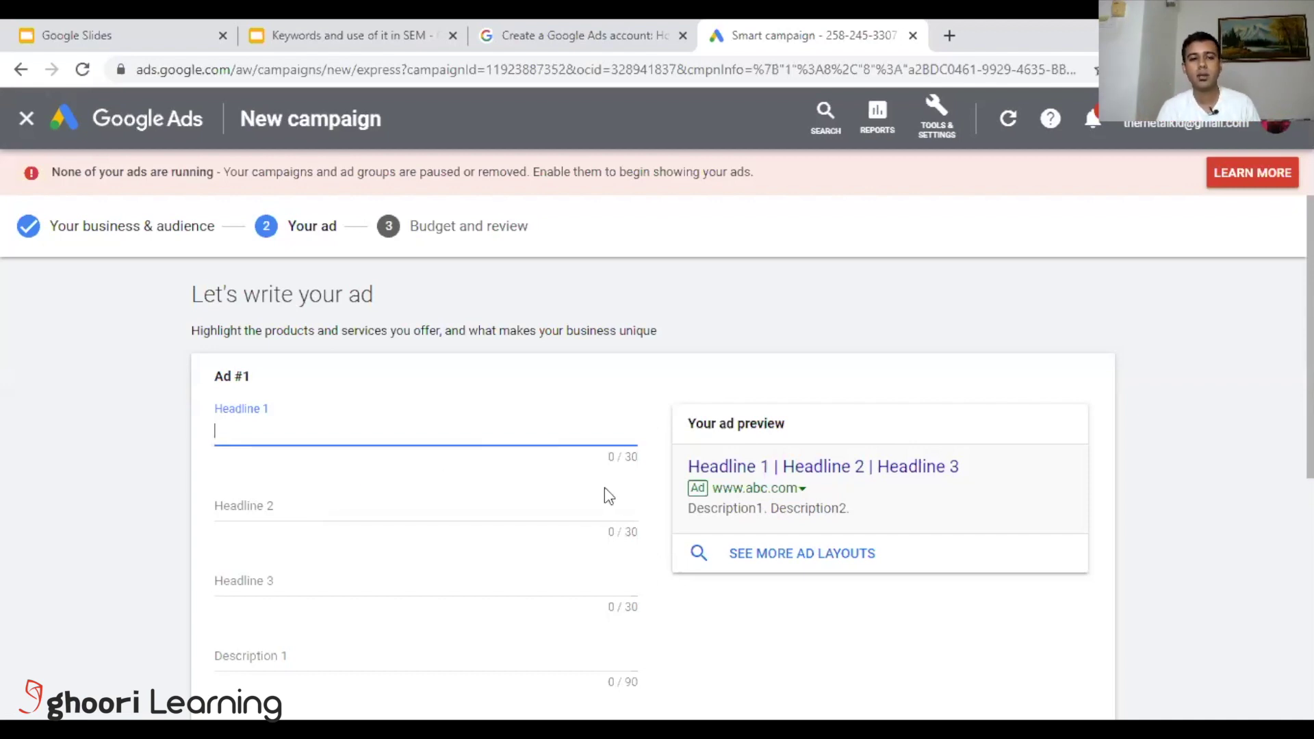
Enter "Learn to make your own website" as Headline 1 of Ad #1.
{"action": "scroll", "coordinate": [637, 458], "scroll_direction": "down", "scroll_amount": 2}
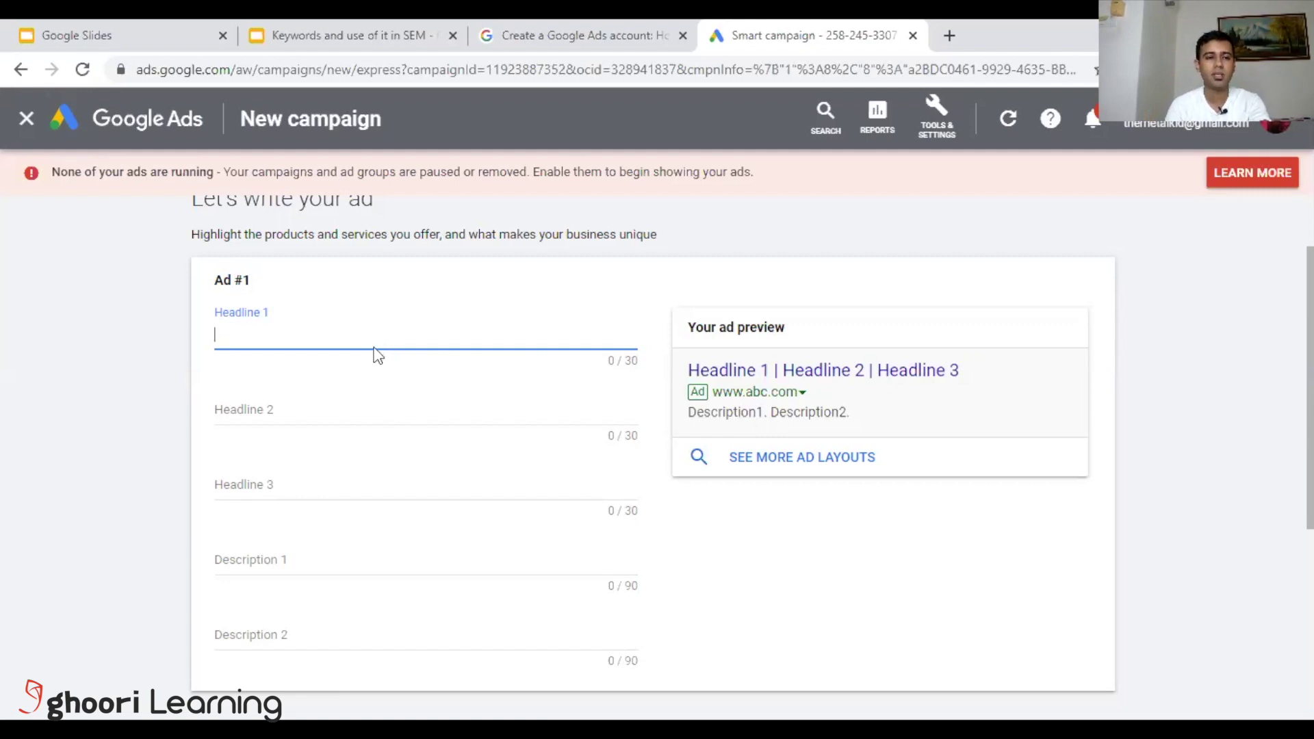
{"action": "type", "text": "Lear"}
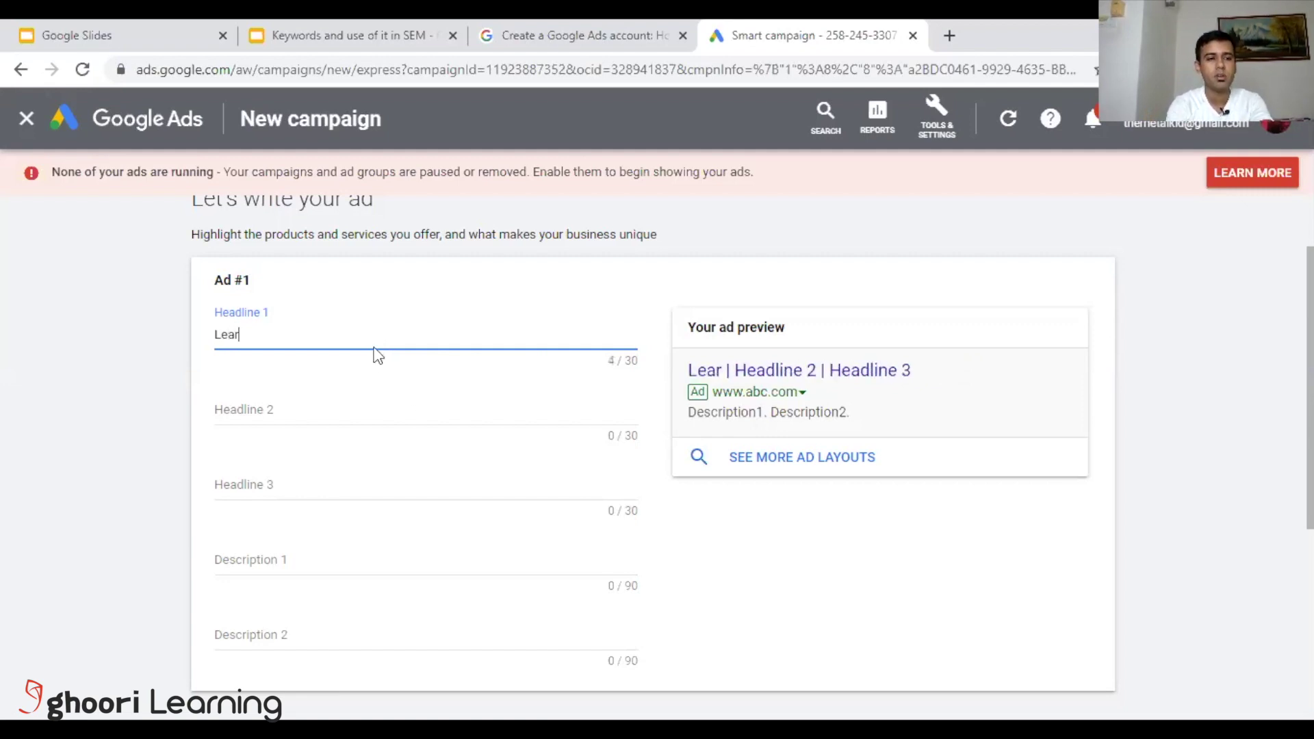
{"action": "type", "text": "n to "}
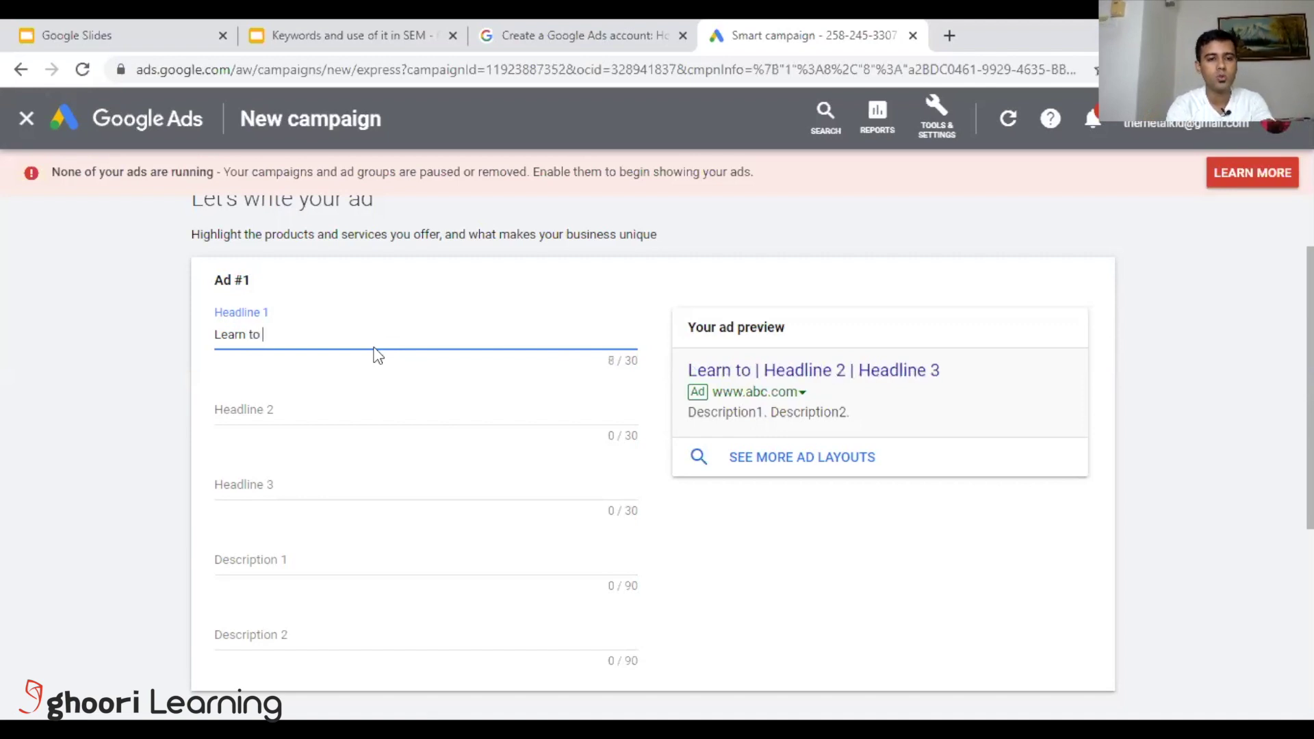
{"action": "type", "text": "make yo"}
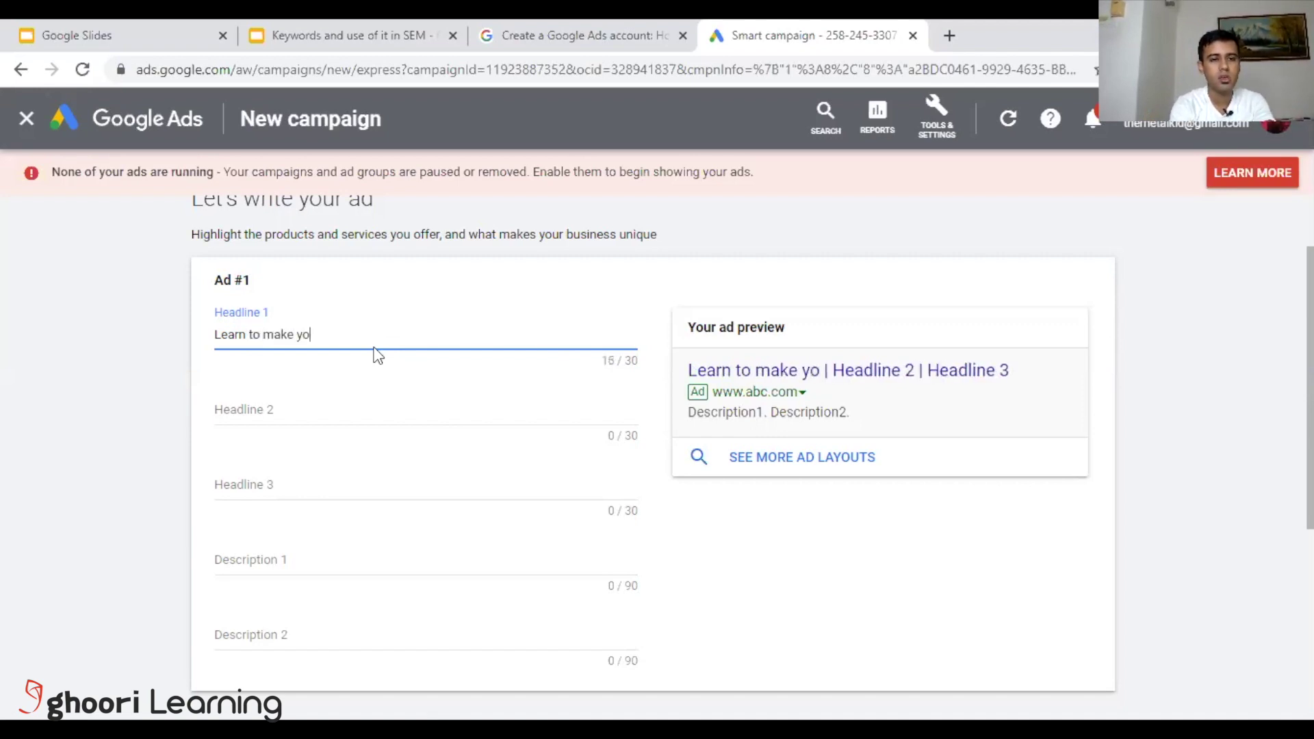
{"action": "type", "text": "ur own "}
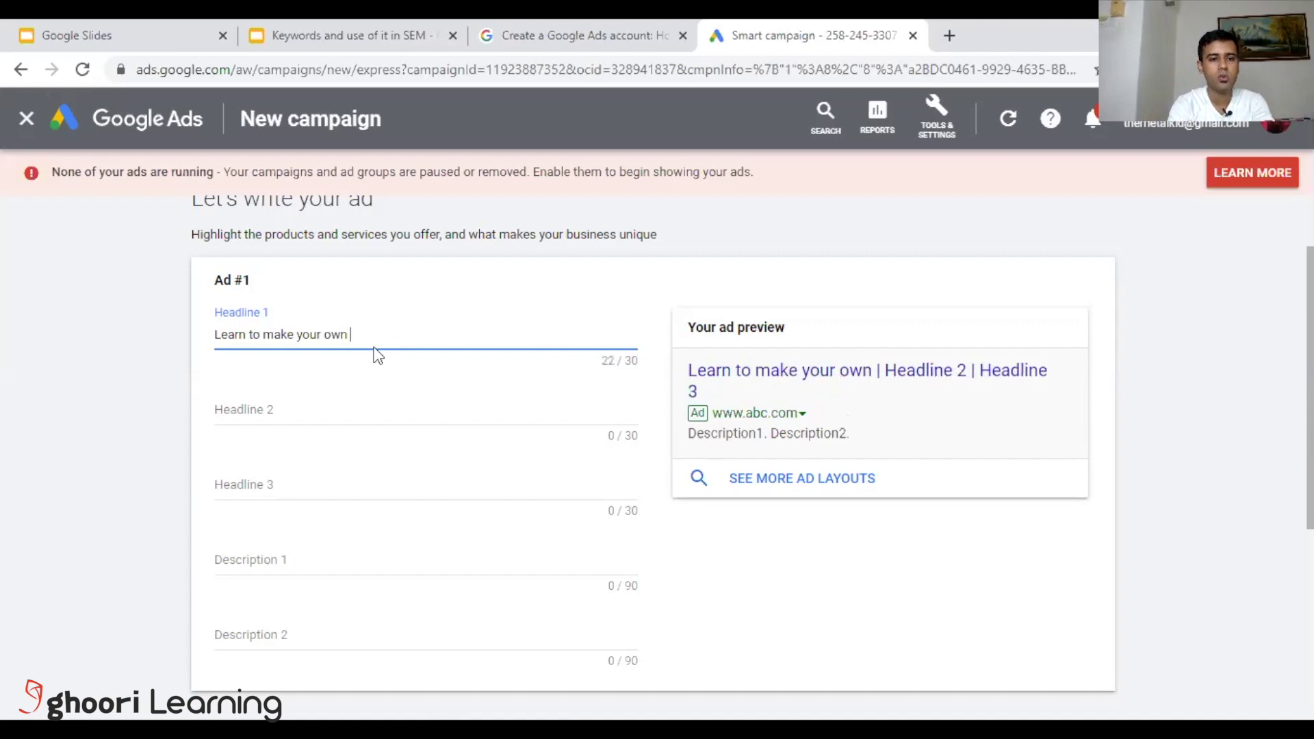
{"action": "type", "text": "website"}
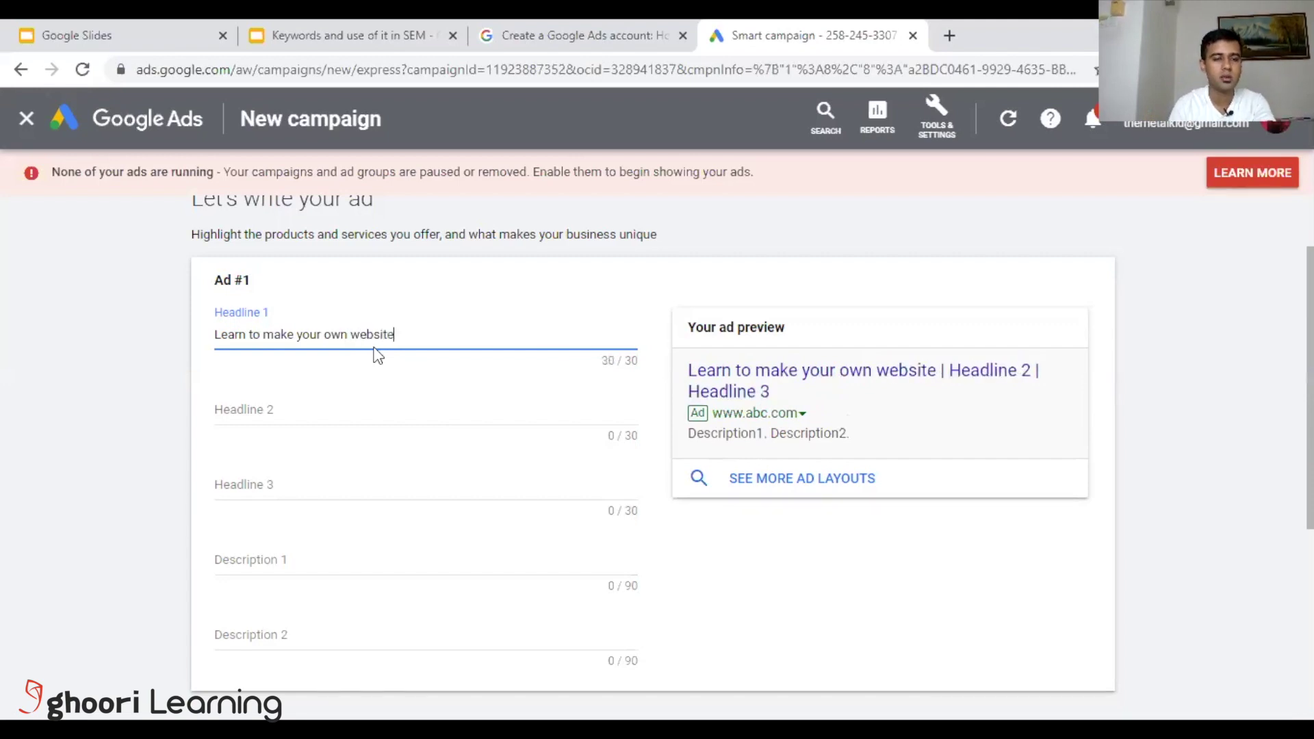
Enter "And learn your facebook and Google ads" as Headline 2 of the ad.
{"action": "left_click", "coordinate": [373, 402]}
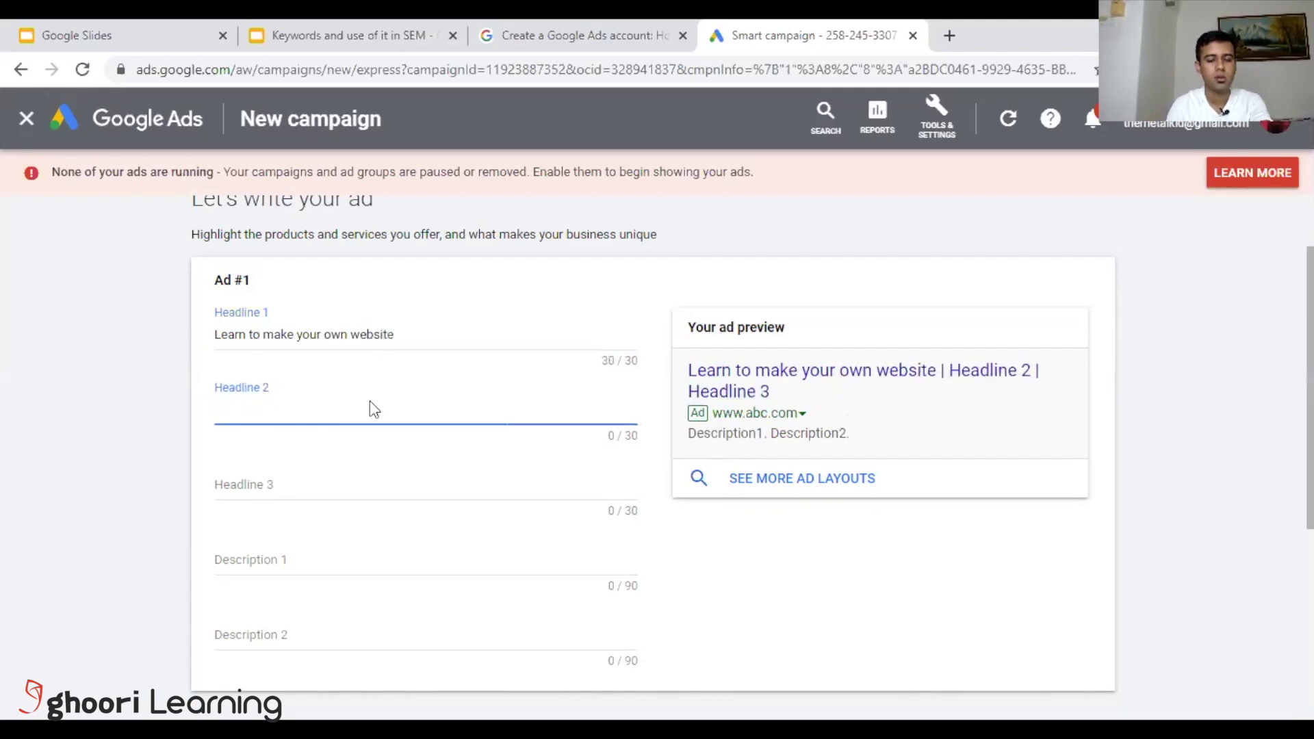
{"action": "type", "text": "And l"}
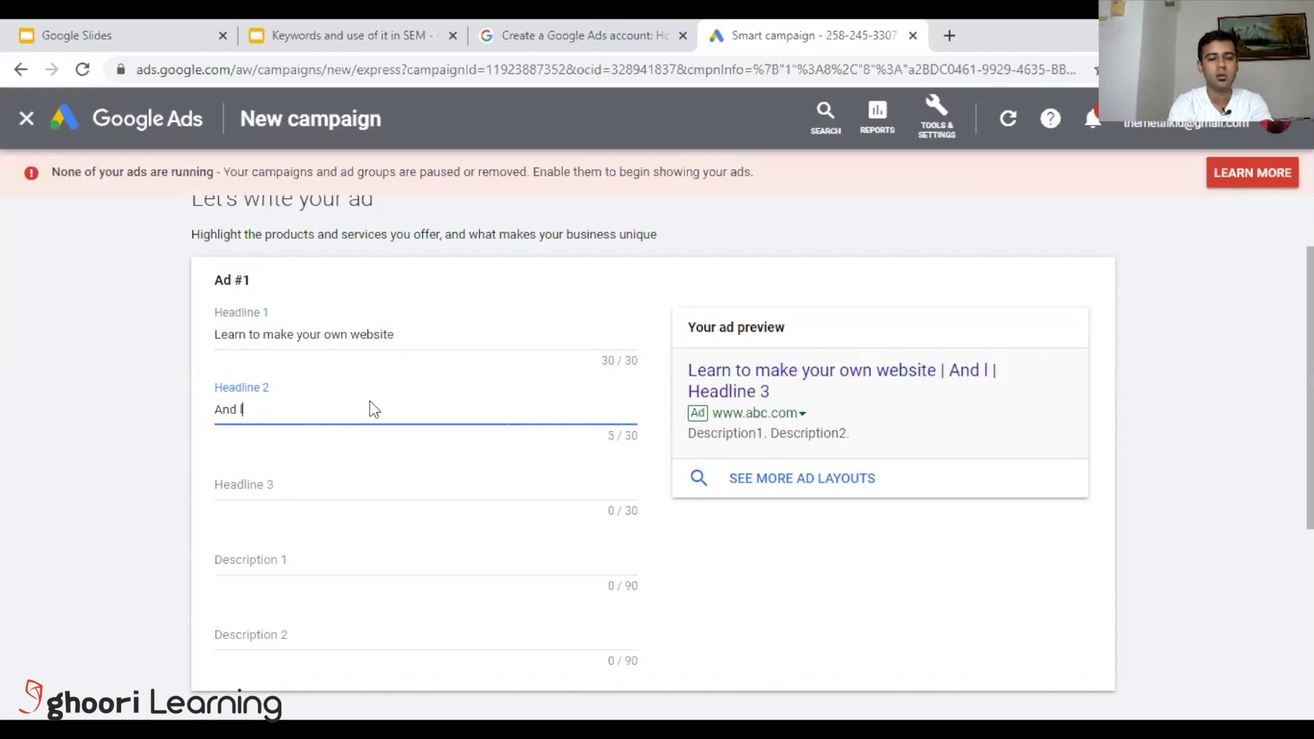
{"action": "type", "text": "earn "}
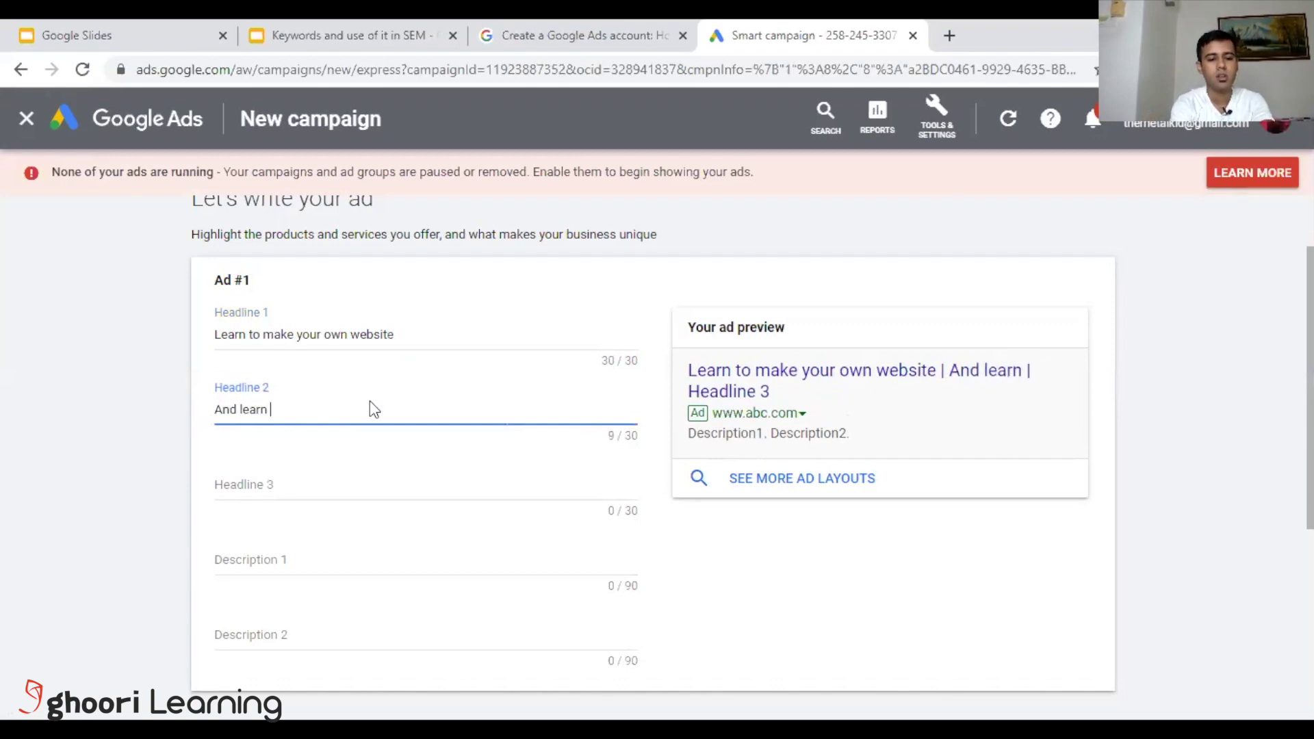
{"action": "type", "text": "your facebook"}
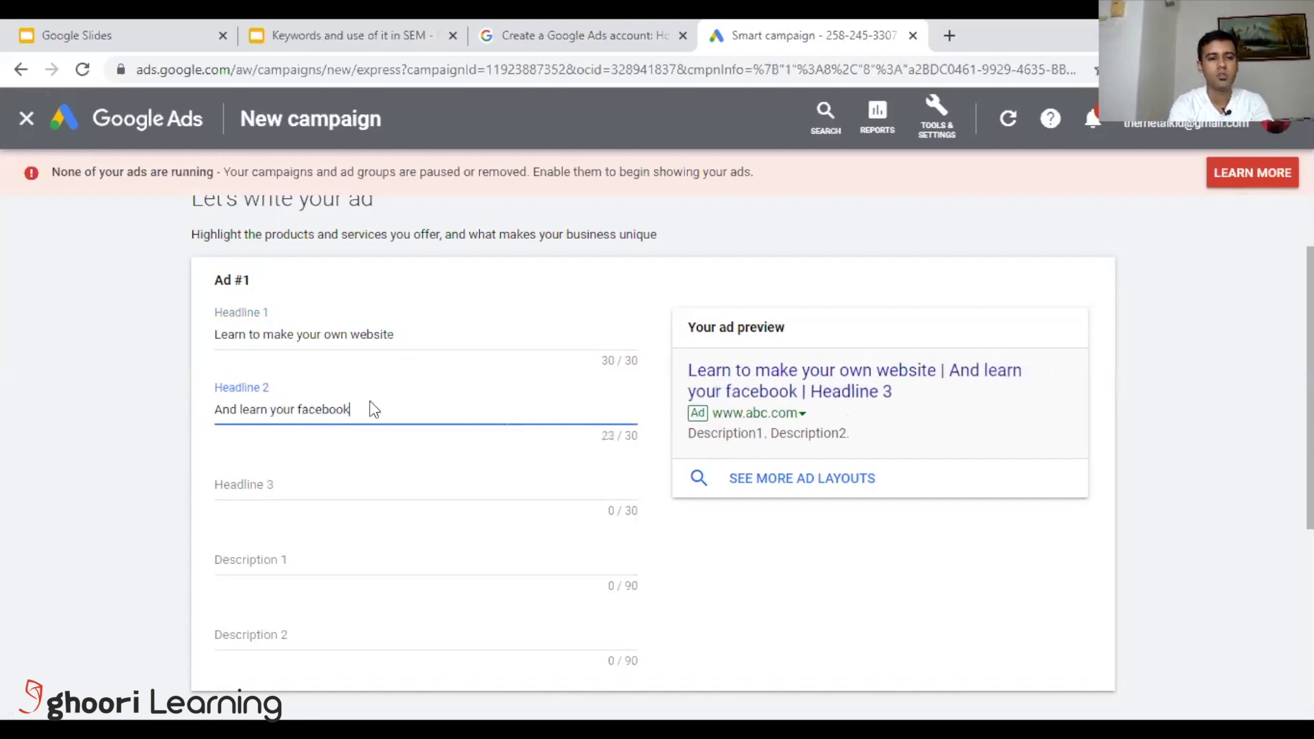
{"action": "type", "text": " and Google ads"}
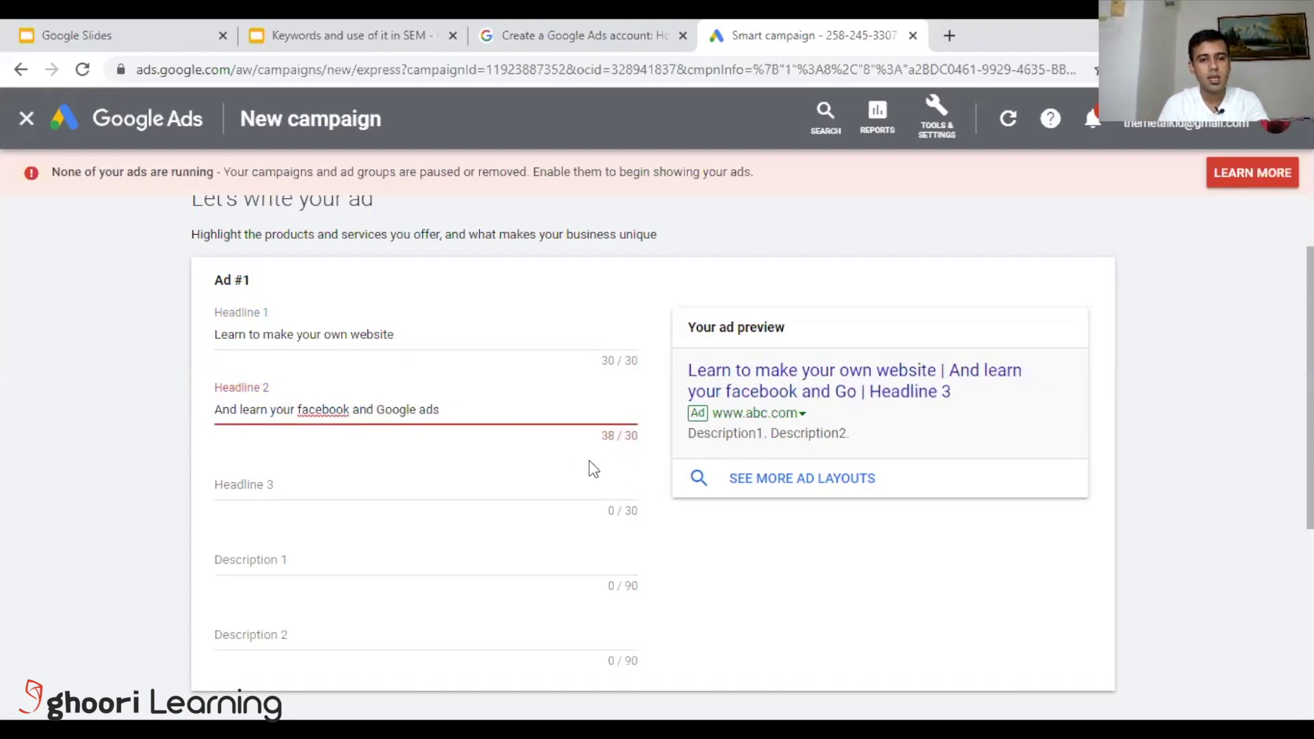
Shorten Headline 2 to "Learn facebook and Google ads" by removing "your" and the leading "And".
{"action": "left_click", "coordinate": [295, 409]}
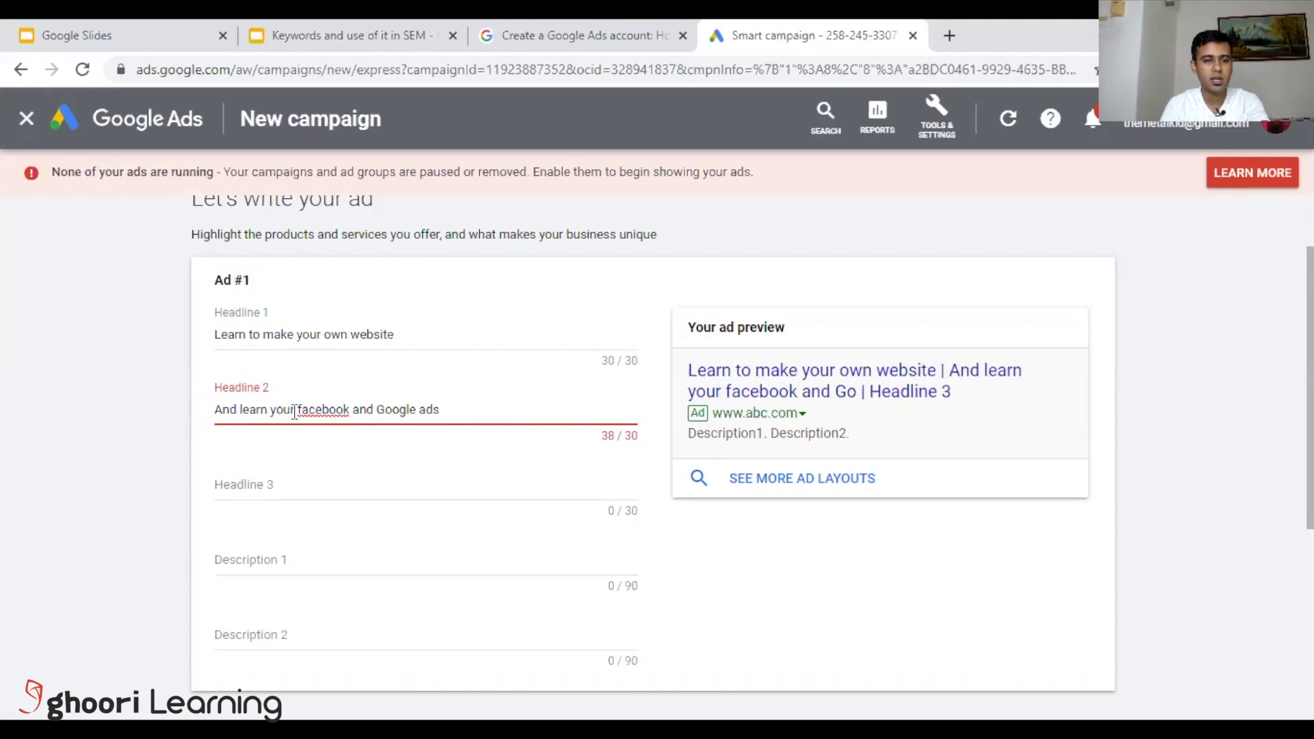
{"action": "key", "text": "BackSpace"}
{"action": "key", "text": "BackSpace"}
{"action": "key", "text": "BackSpace"}
{"action": "key", "text": "BackSpace"}
{"action": "key", "text": "BackSpace"}
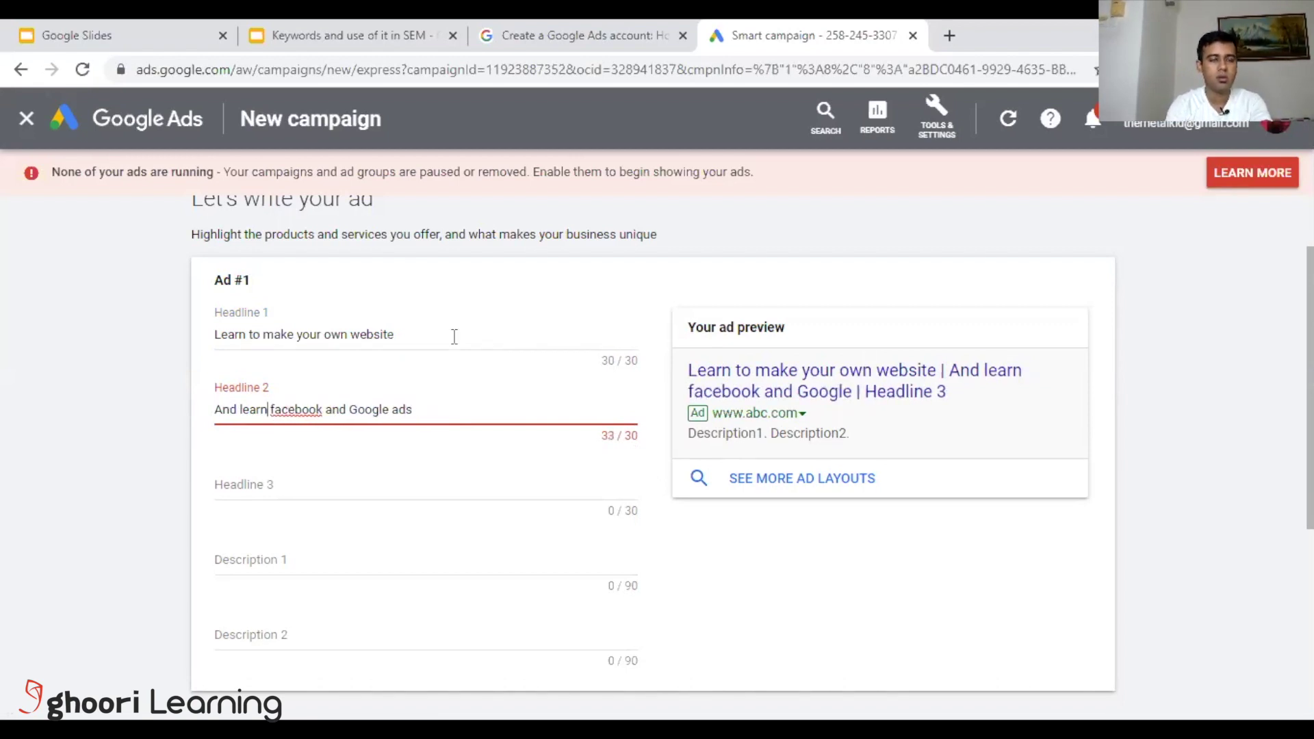
{"action": "key", "text": "Left"}
{"action": "key", "text": "Left"}
{"action": "key", "text": "Left"}
{"action": "key", "text": "Left"}
{"action": "key", "text": "shift+Home"}
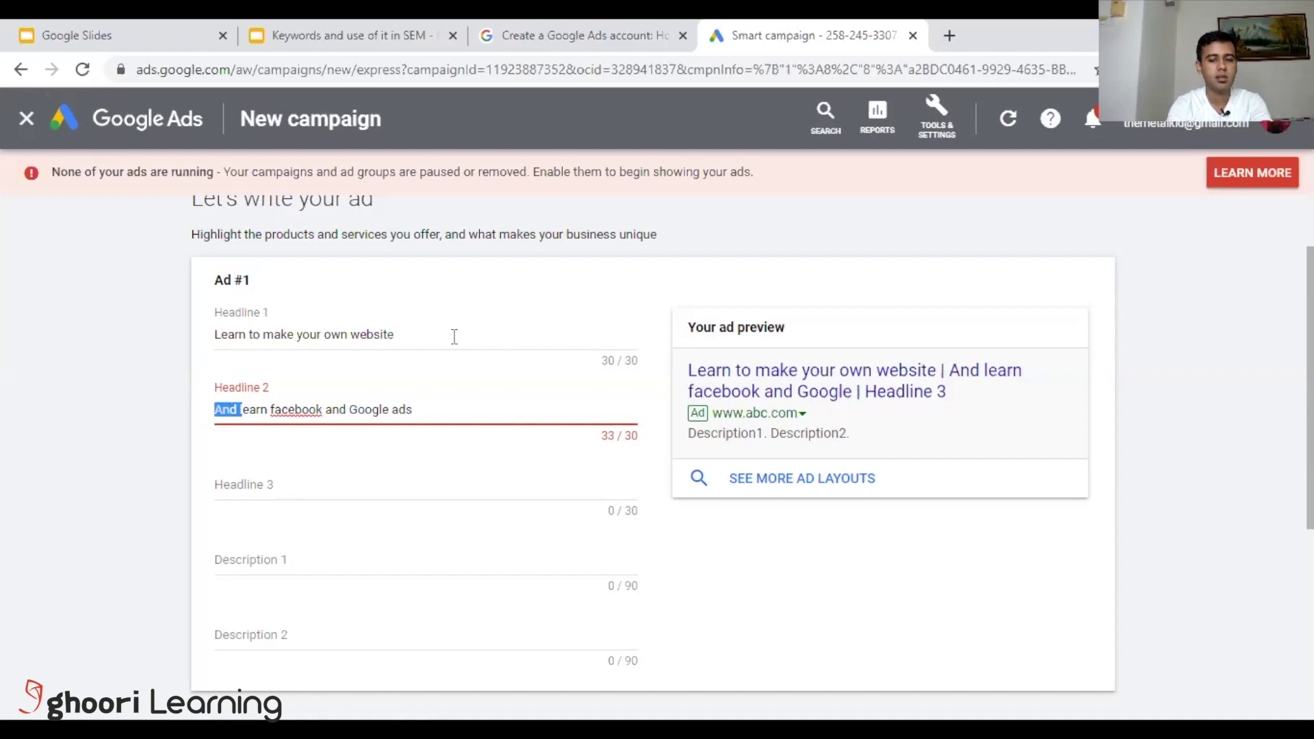
{"action": "type", "text": "L"}
{"action": "key", "text": "Right"}
{"action": "key", "text": "Right"}
{"action": "key", "text": "Right"}
{"action": "key", "text": "Right"}
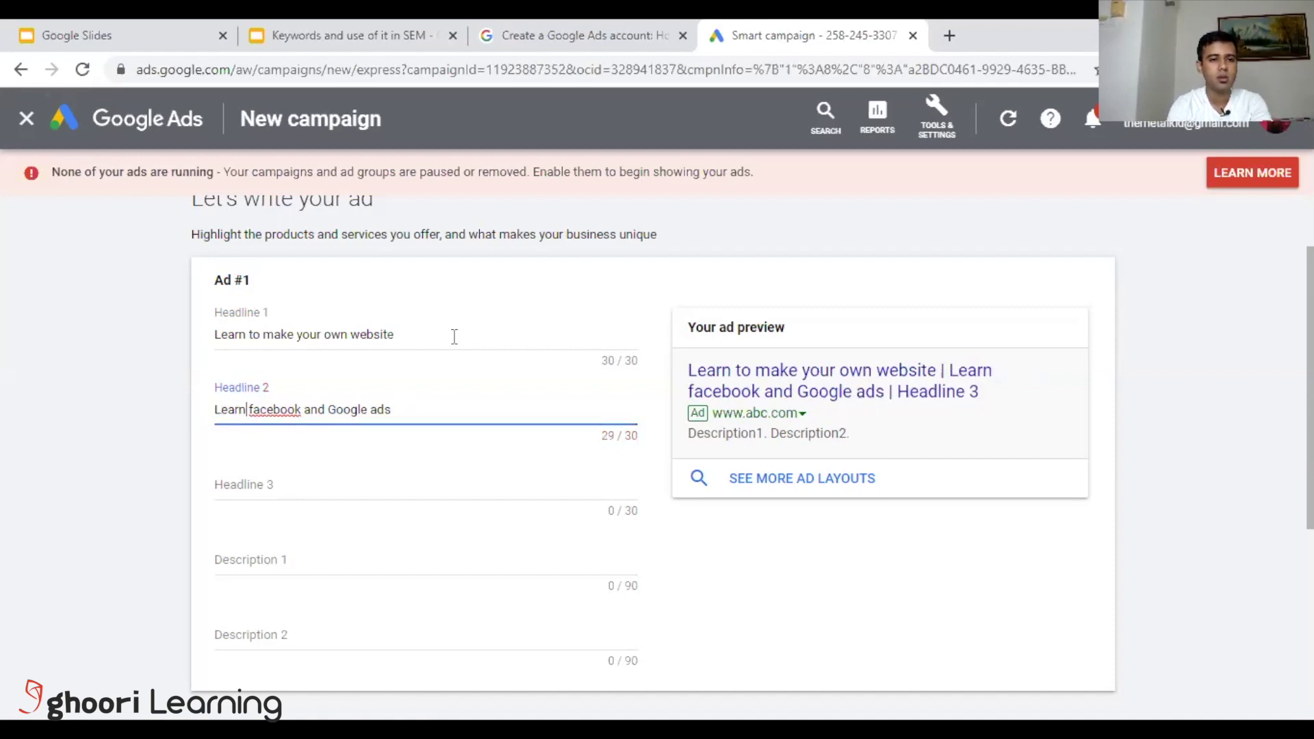
{"action": "type", "text": "how to"}
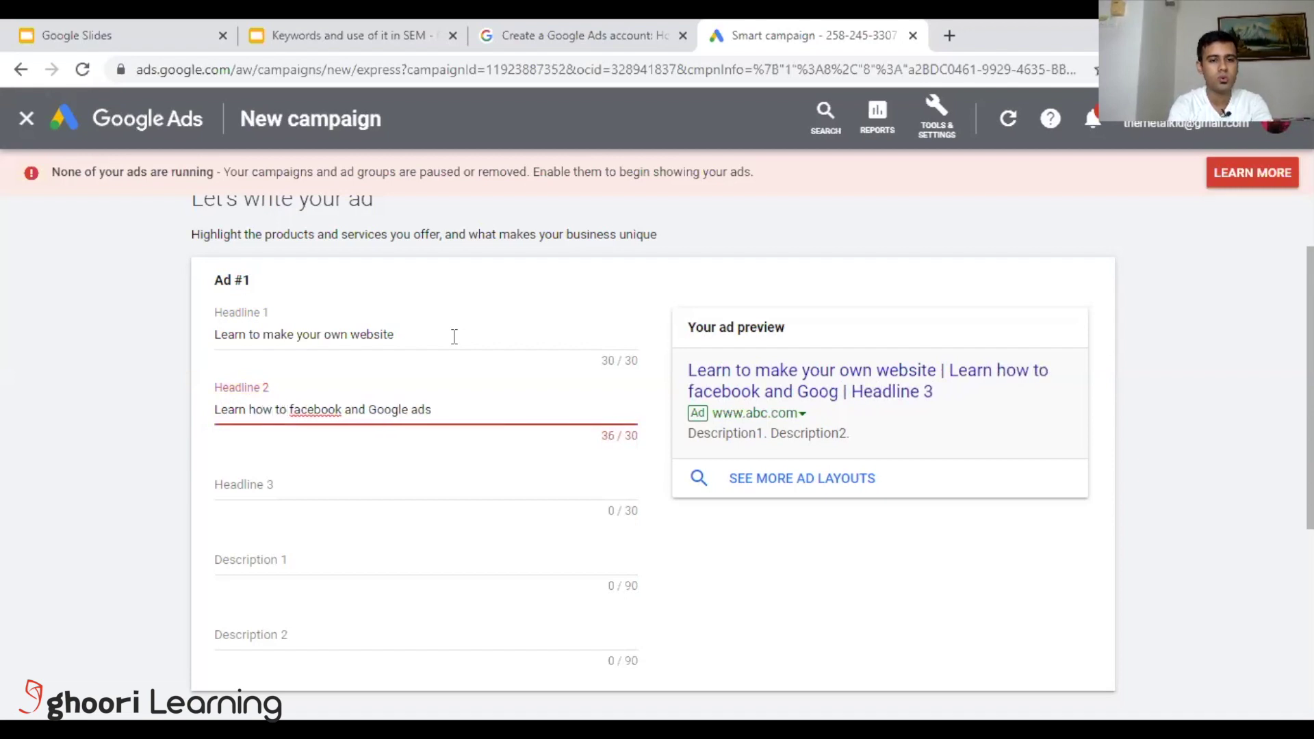
{"action": "key", "text": "BackSpace"}
{"action": "key", "text": "BackSpace"}
{"action": "key", "text": "BackSpace"}
{"action": "key", "text": "BackSpace"}
{"action": "key", "text": "BackSpace"}
{"action": "key", "text": "BackSpace"}
{"action": "key", "text": "BackSpace"}
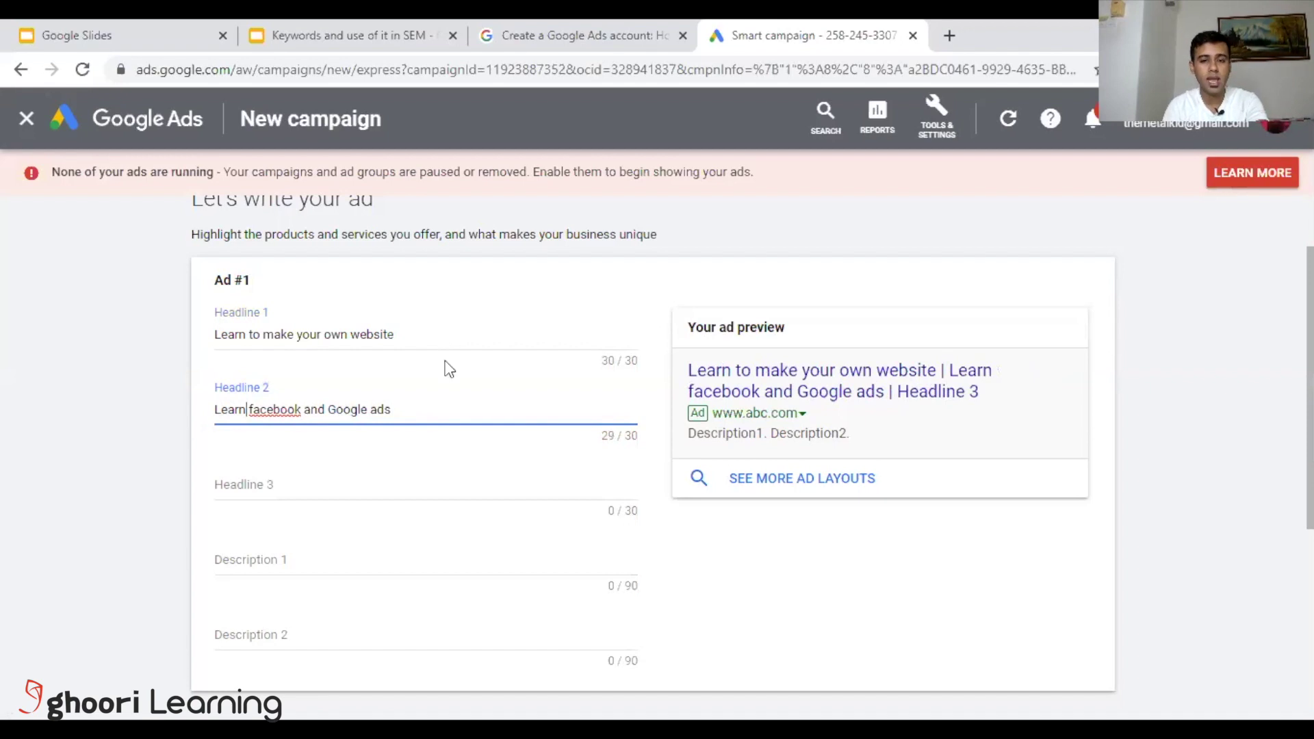
Enter "4 weeks Course" as Headline 3 of Ad #1.
{"action": "left_click", "coordinate": [368, 477]}
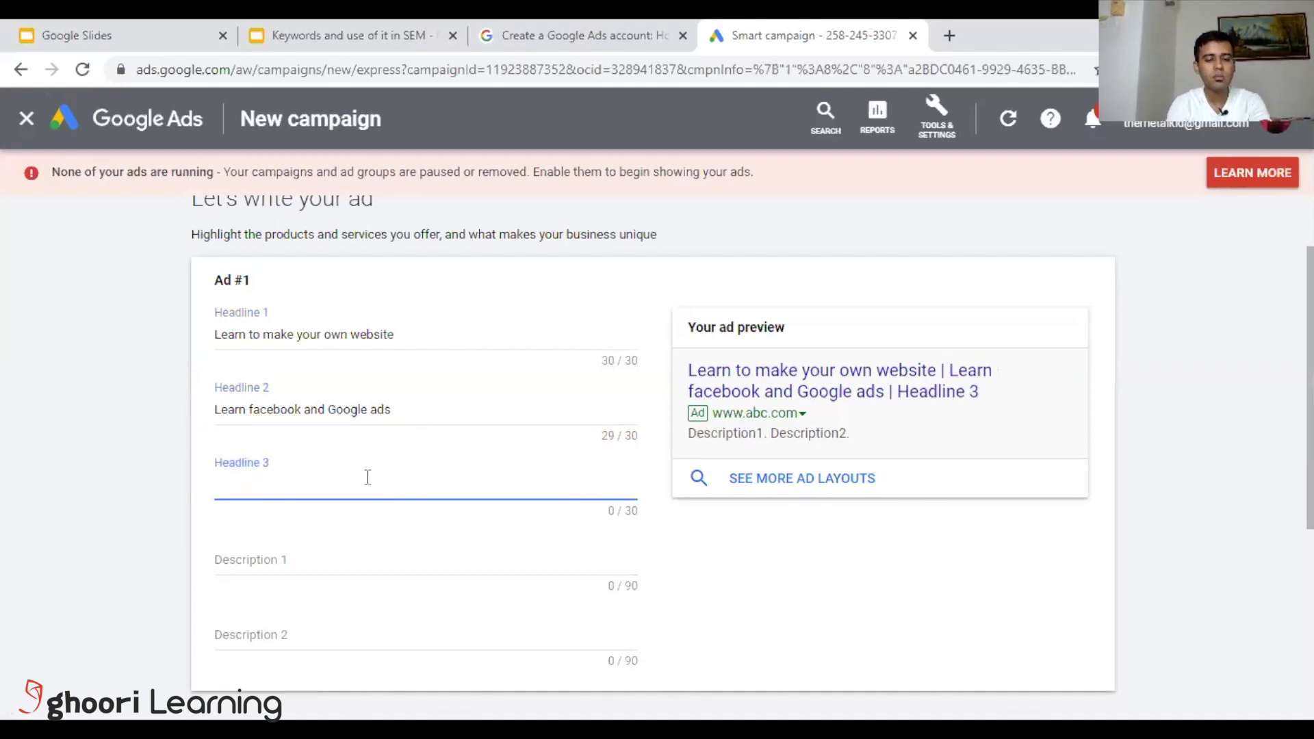
{"action": "type", "text": "get"}
{"action": "key", "text": "BackSpace"}
{"action": "key", "text": "BackSpace"}
{"action": "key", "text": "BackSpace"}
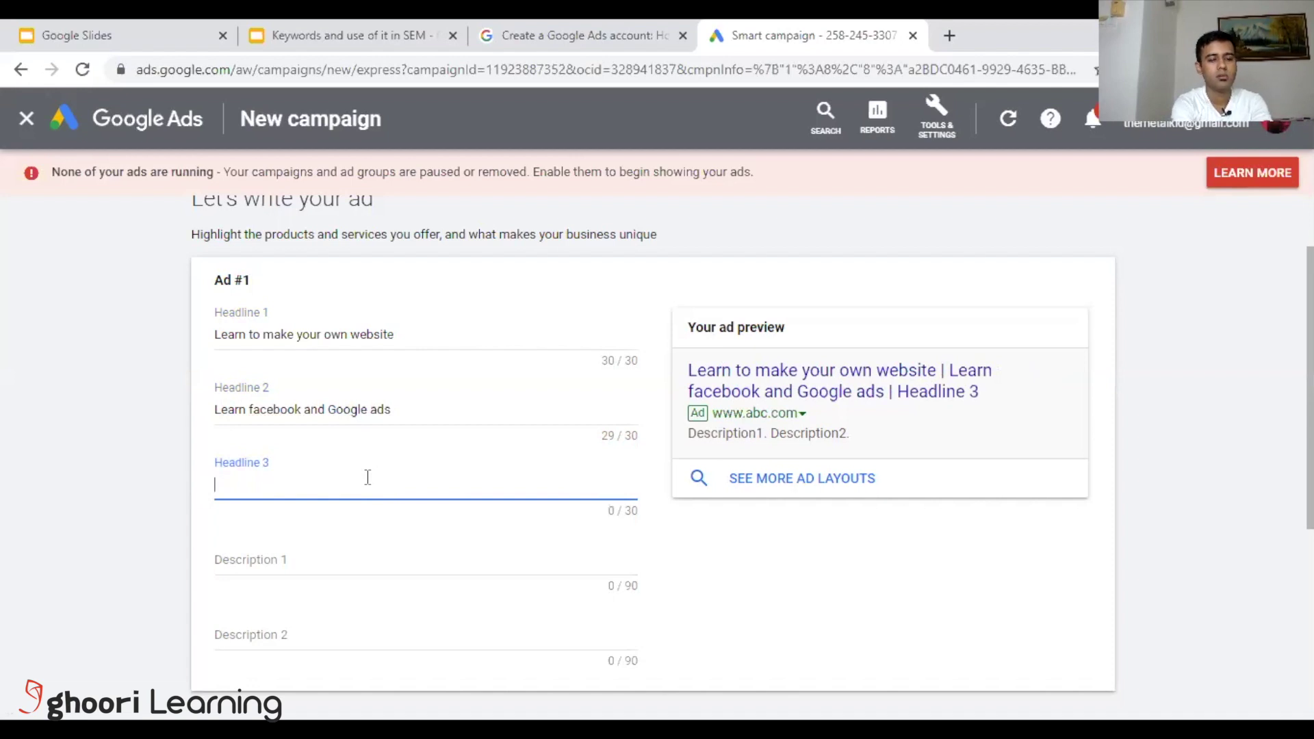
{"action": "type", "text": "4 weeks C"}
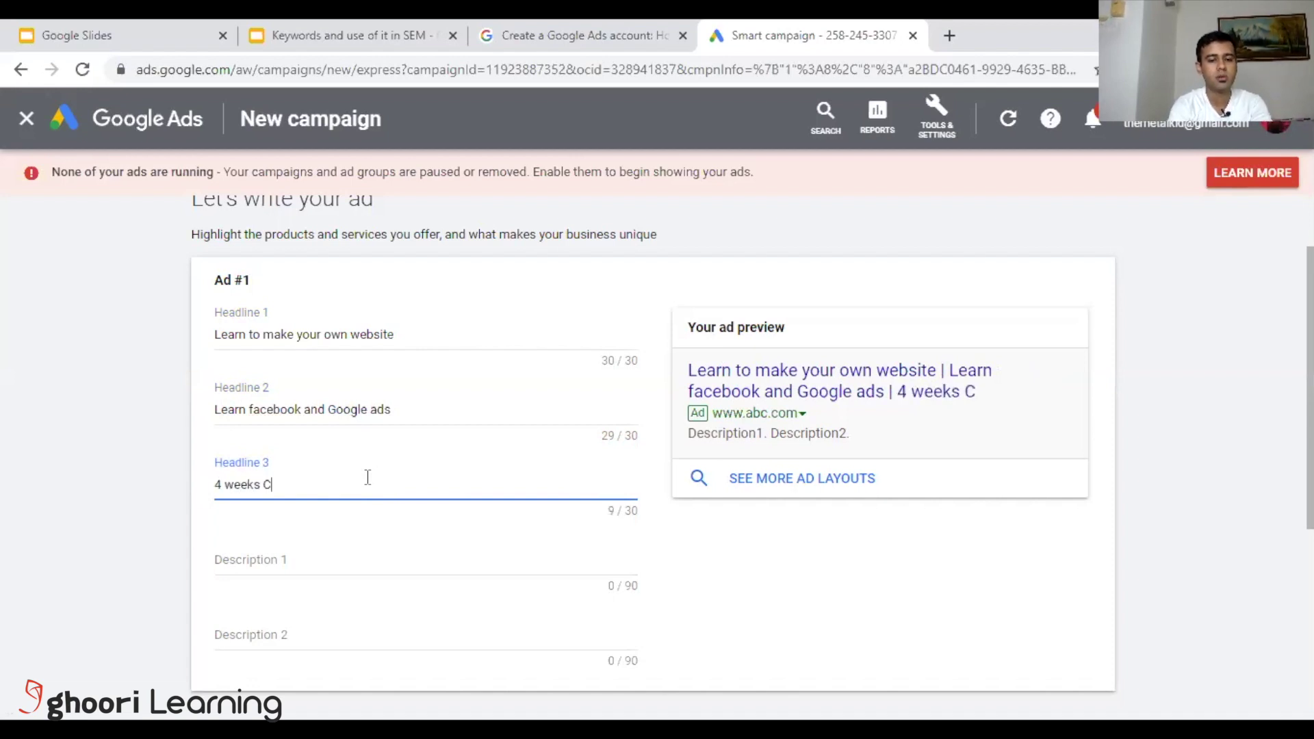
{"action": "type", "text": "ourse"}
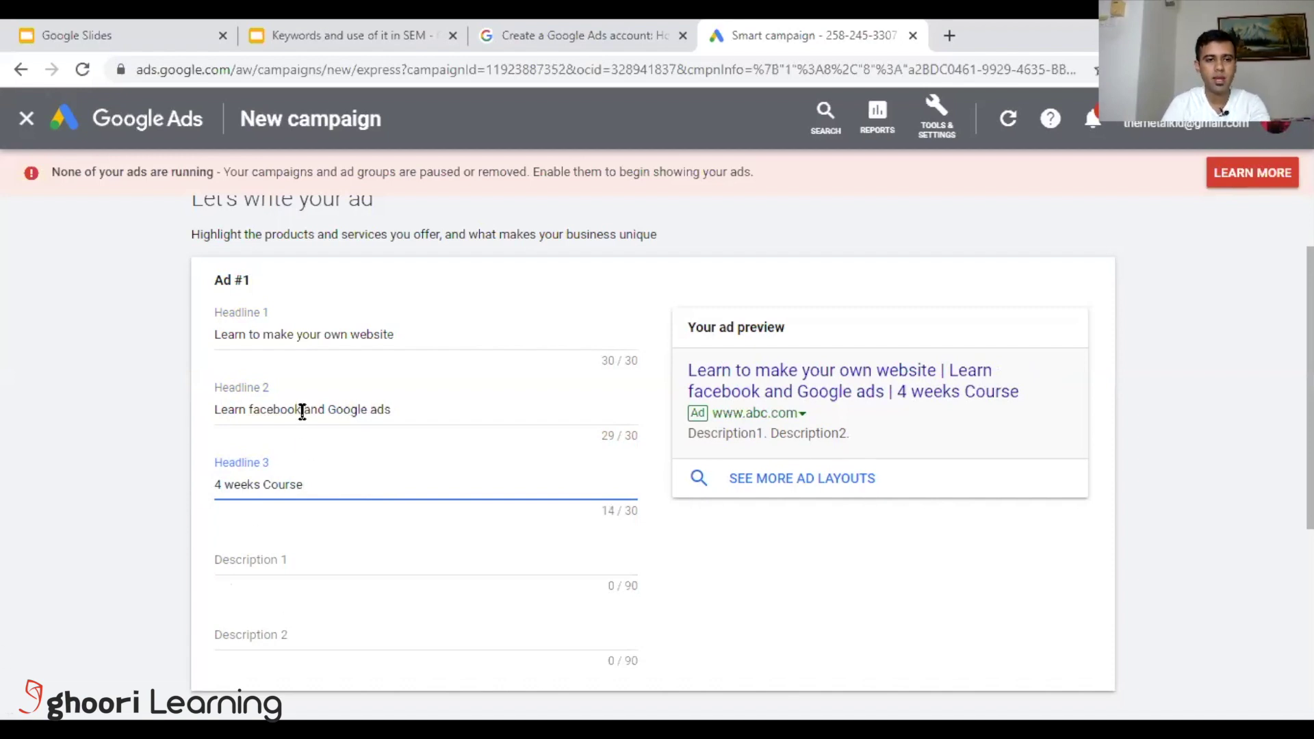
Begin Description 1 of the ad with the text "Sign up for 4 weeks Digital Marketing".
{"action": "scroll", "coordinate": [294, 442], "scroll_direction": "down", "scroll_amount": 3}
{"action": "left_click", "coordinate": [265, 369]}
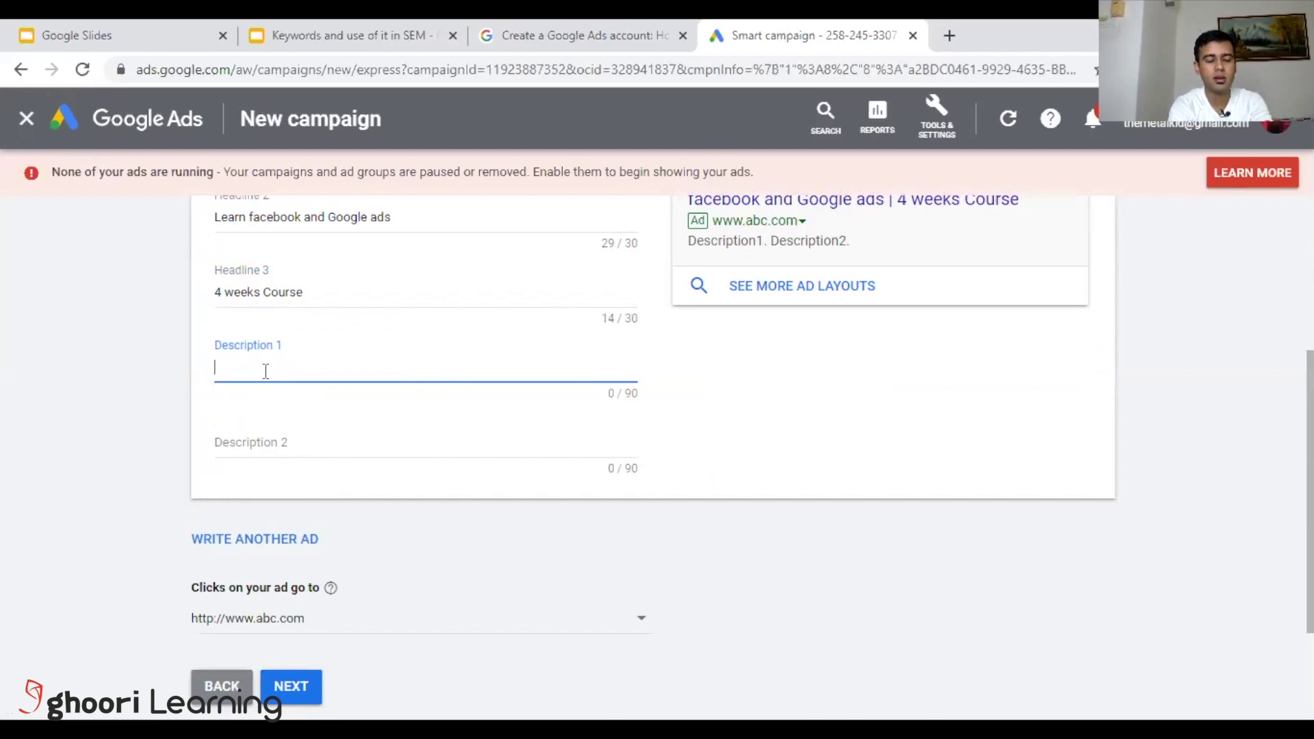
{"action": "type", "text": "Get"}
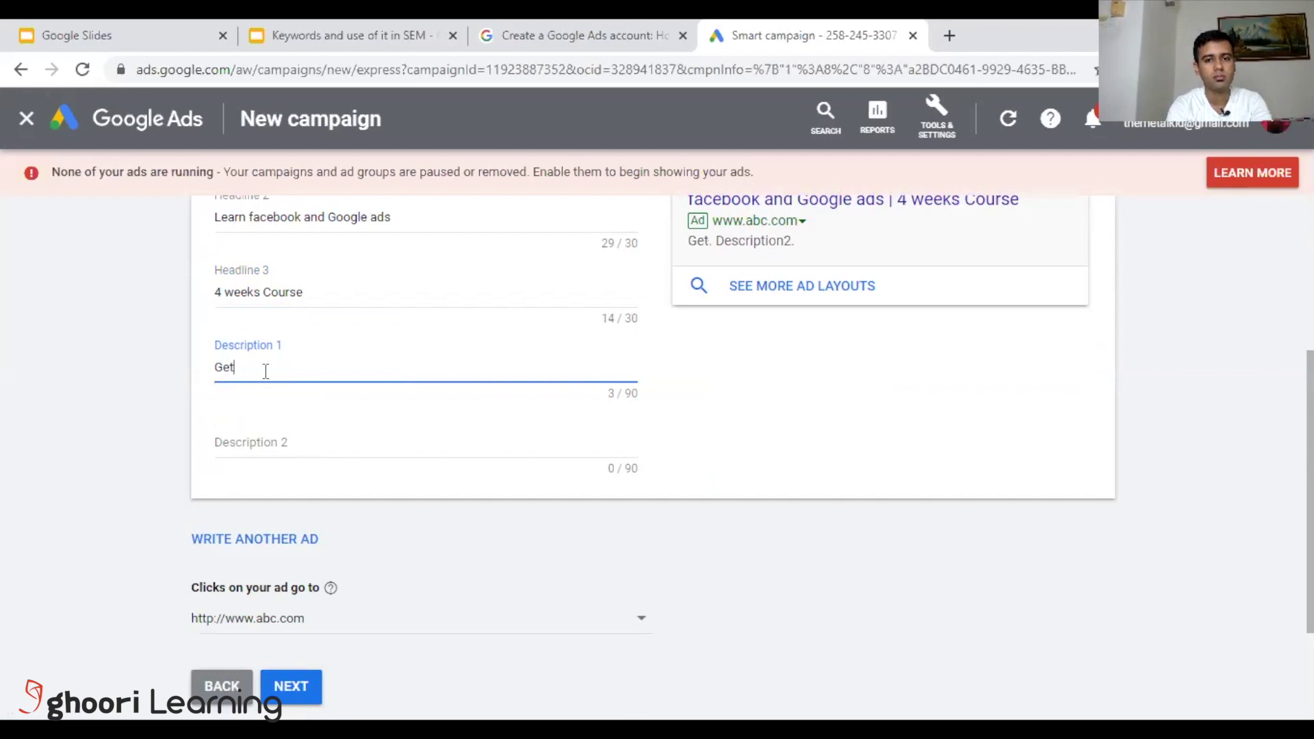
{"action": "key", "text": "BackSpace"}
{"action": "key", "text": "BackSpace"}
{"action": "key", "text": "BackSpace"}
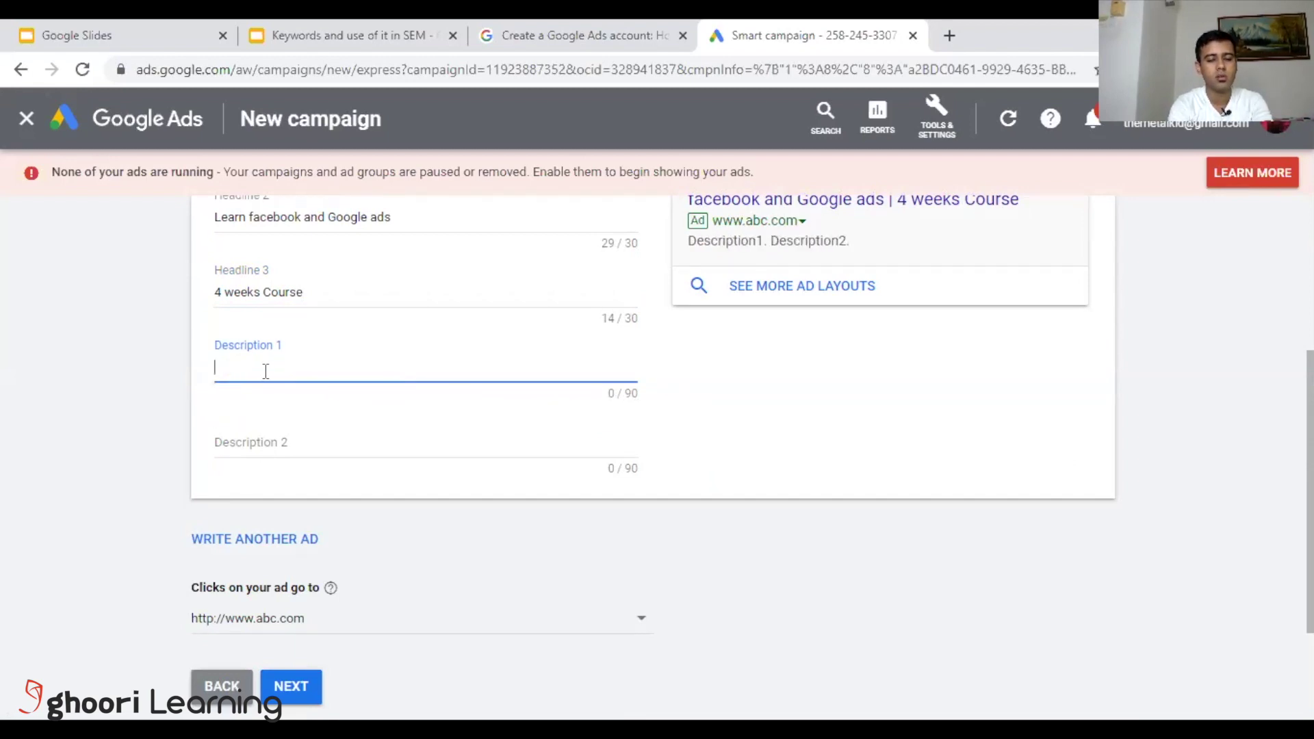
{"action": "type", "text": "Sign up for "}
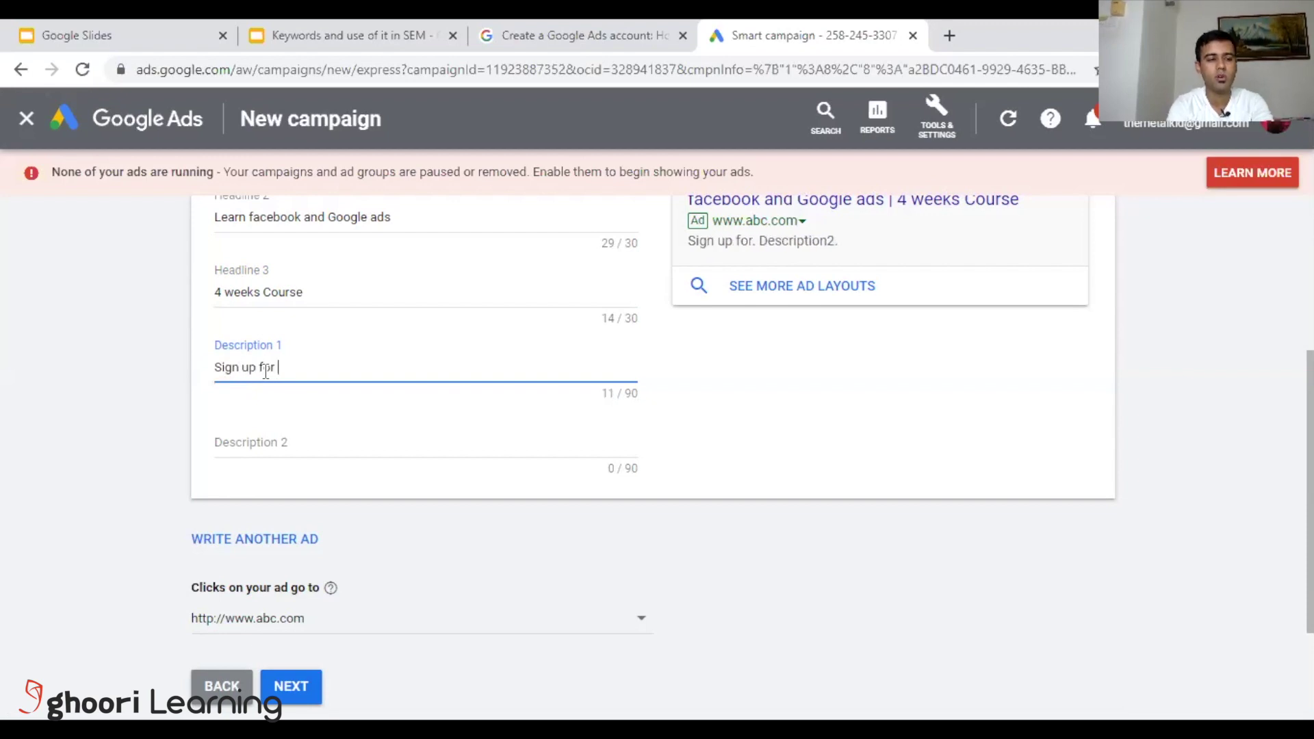
{"action": "type", "text": " 4 weeks"}
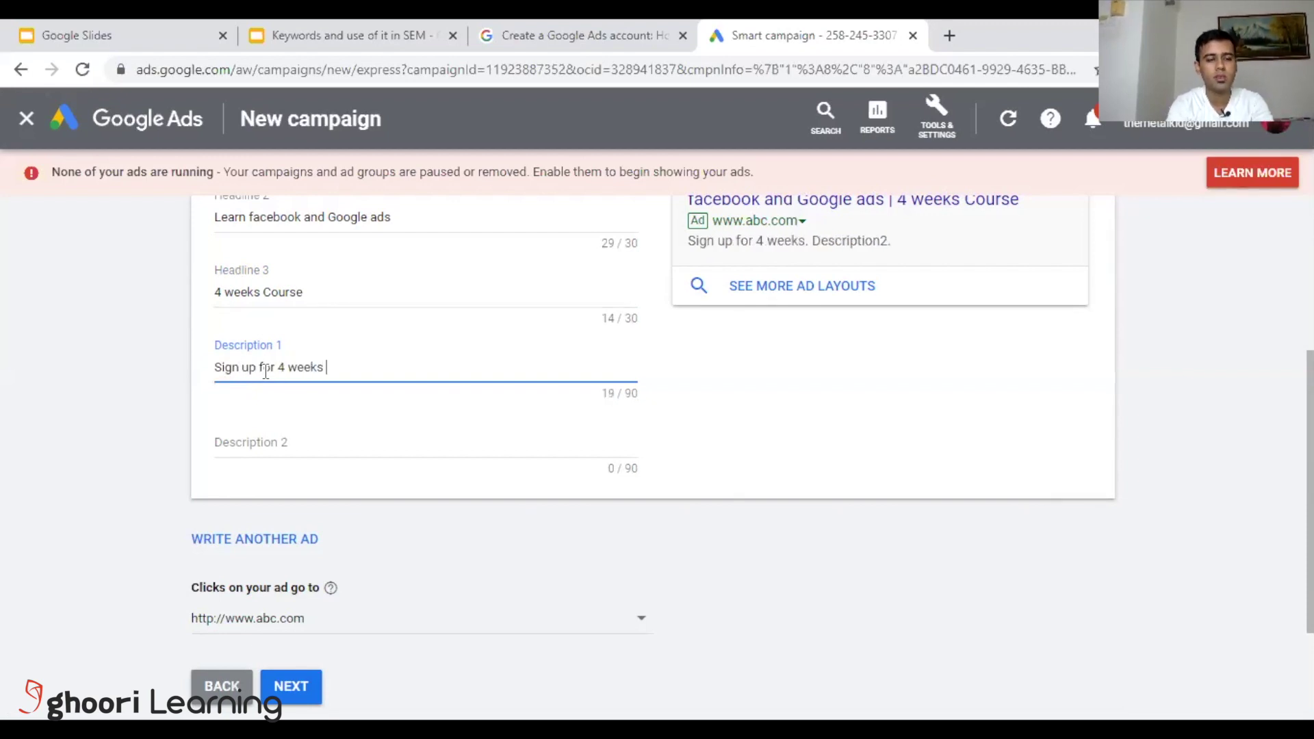
{"action": "type", "text": " Digital "}
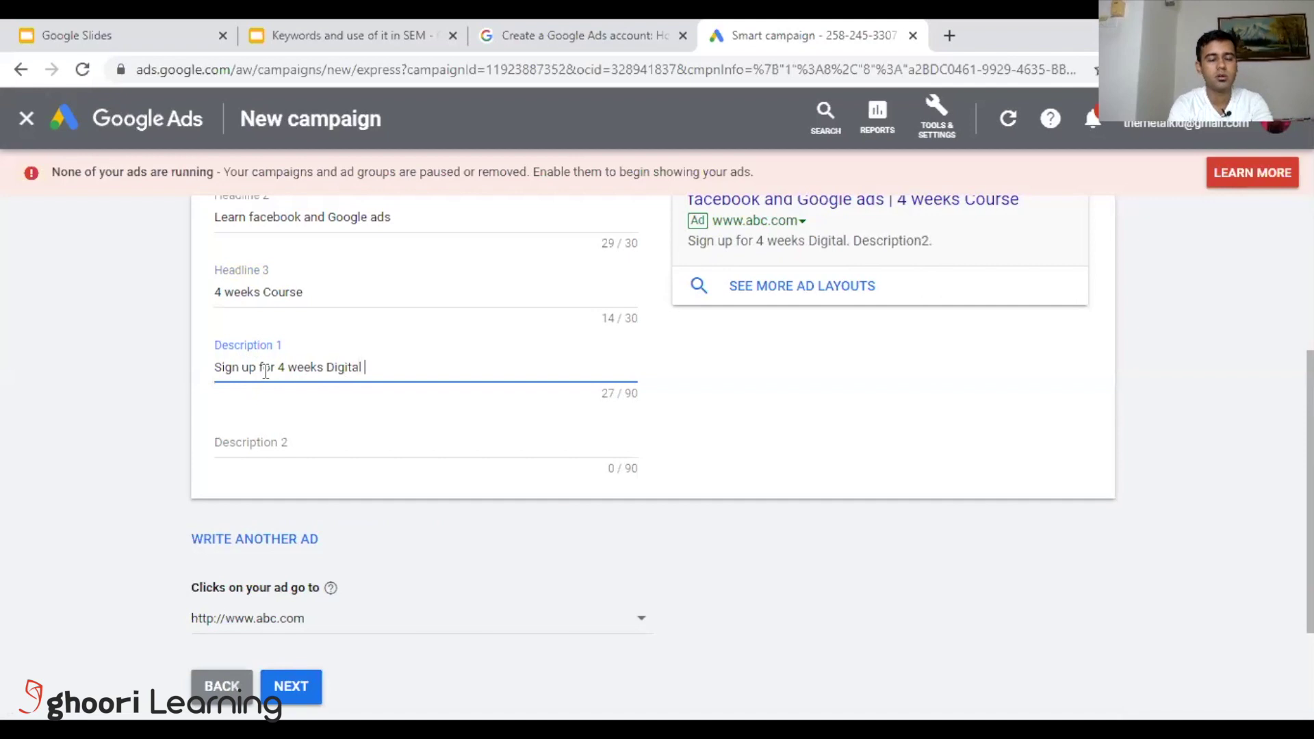
{"action": "type", "text": "Marketng C"}
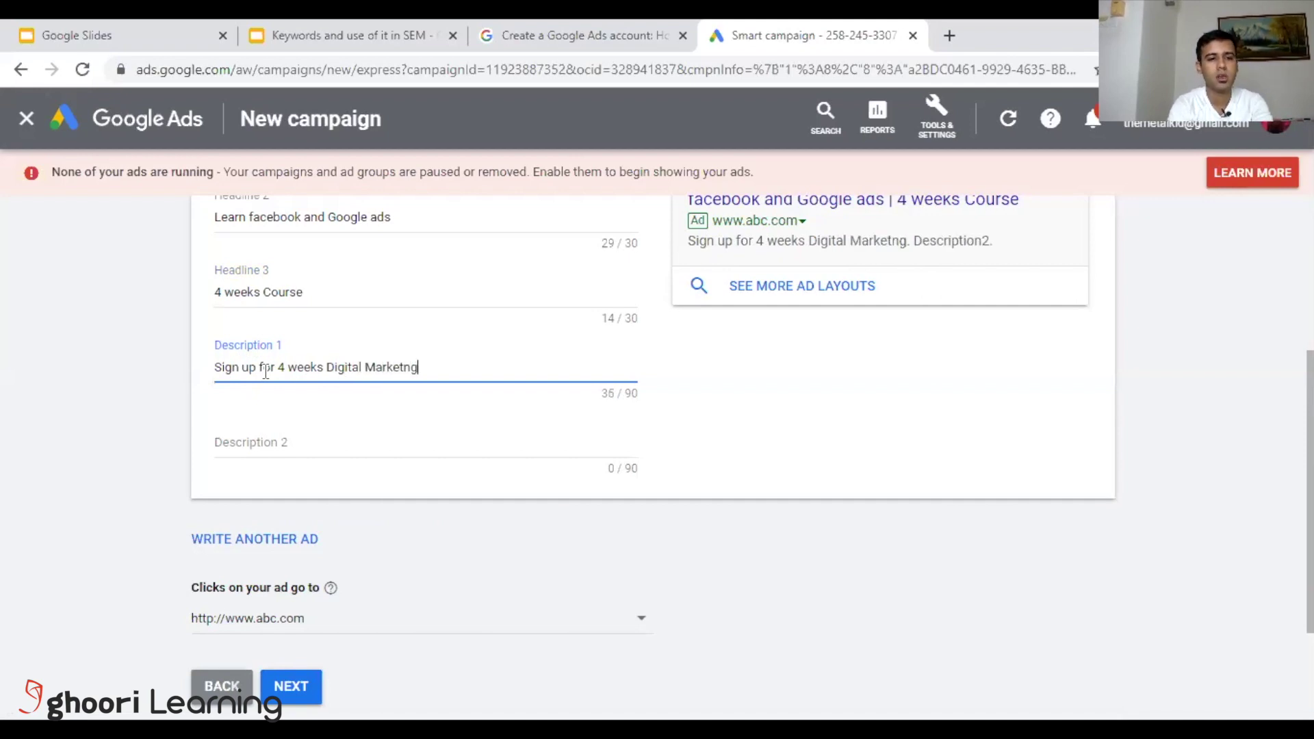
{"action": "key", "text": "BackSpace"}
{"action": "key", "text": "BackSpace"}
{"action": "key", "text": "BackSpace"}
{"action": "key", "text": "BackSpace"}
{"action": "key", "text": "BackSpace"}
{"action": "key", "text": "BackSpace"}
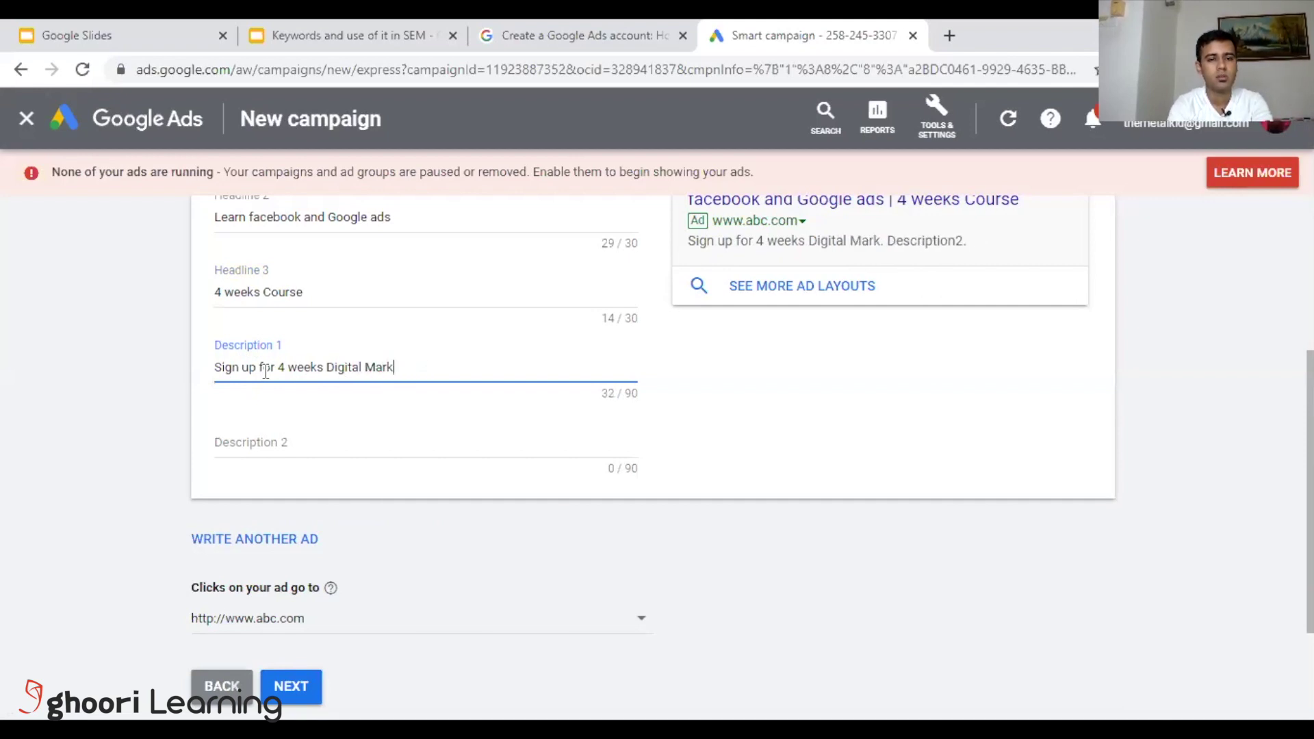
{"action": "type", "text": "eting ours"}
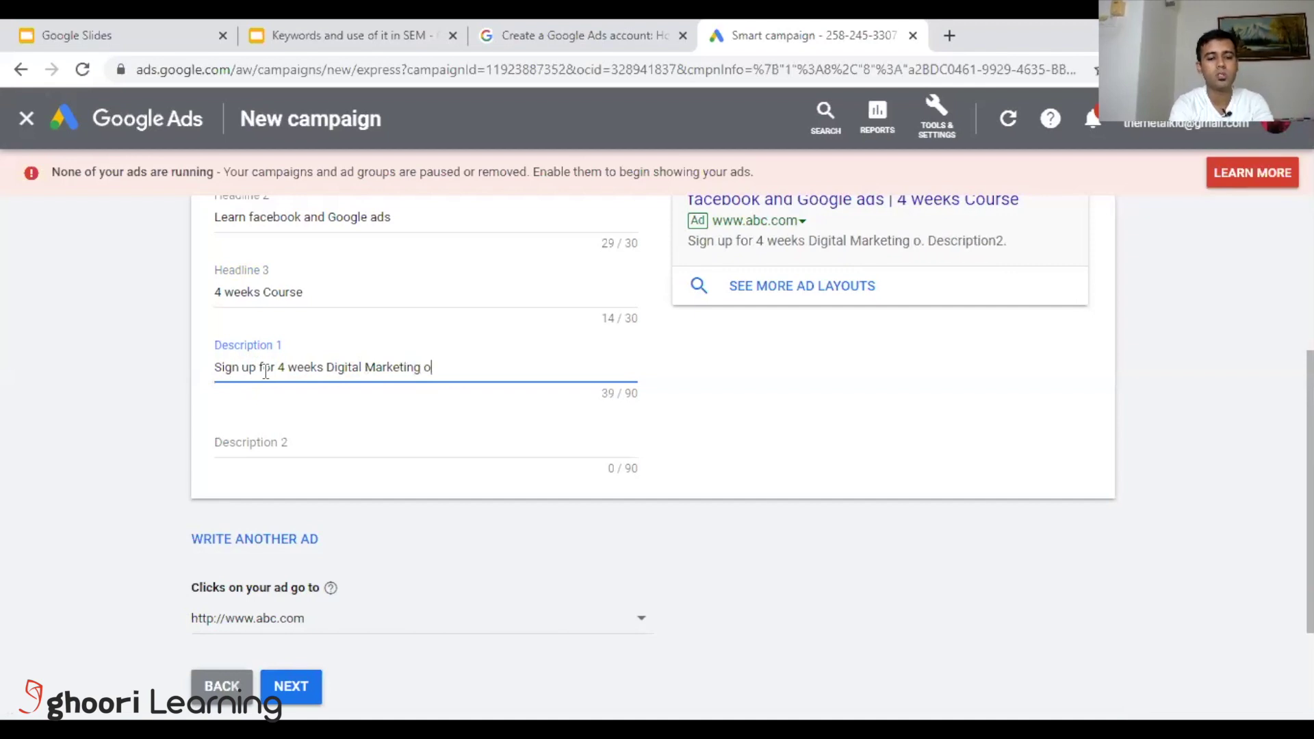